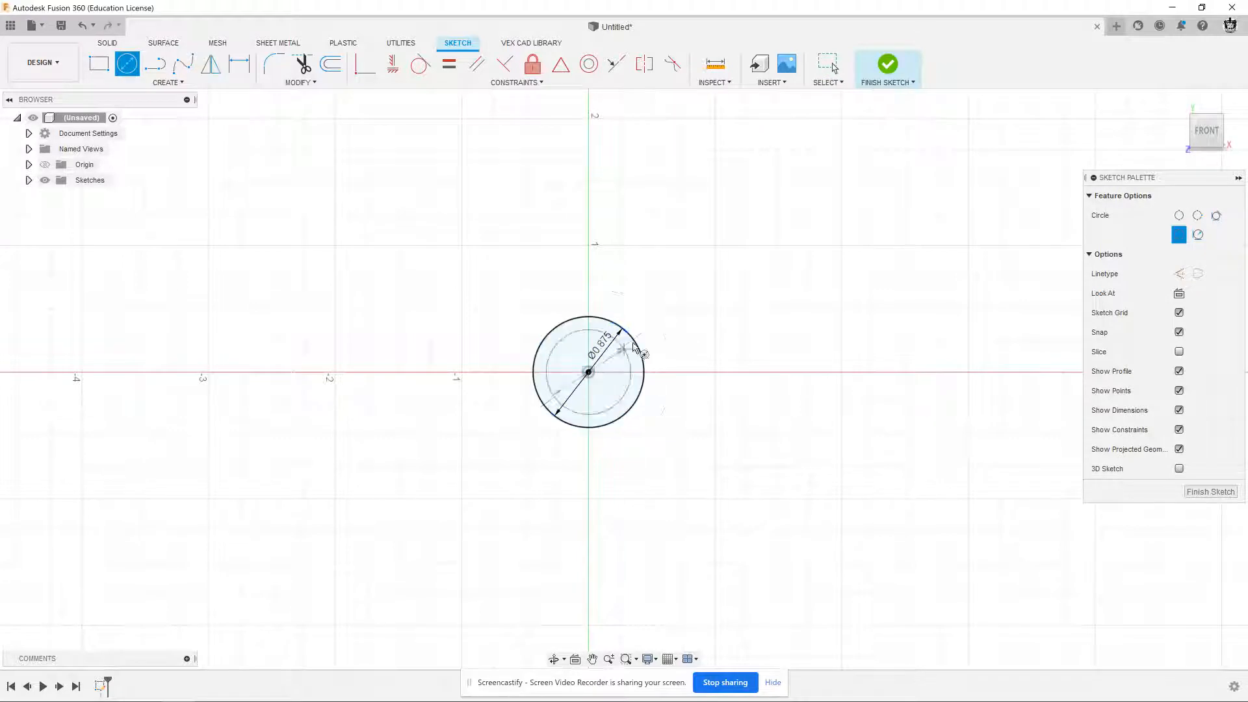
Draw a 1.125 in diameter circle concentric with the 0.875 in circle and finish the sketch
text(1.125)
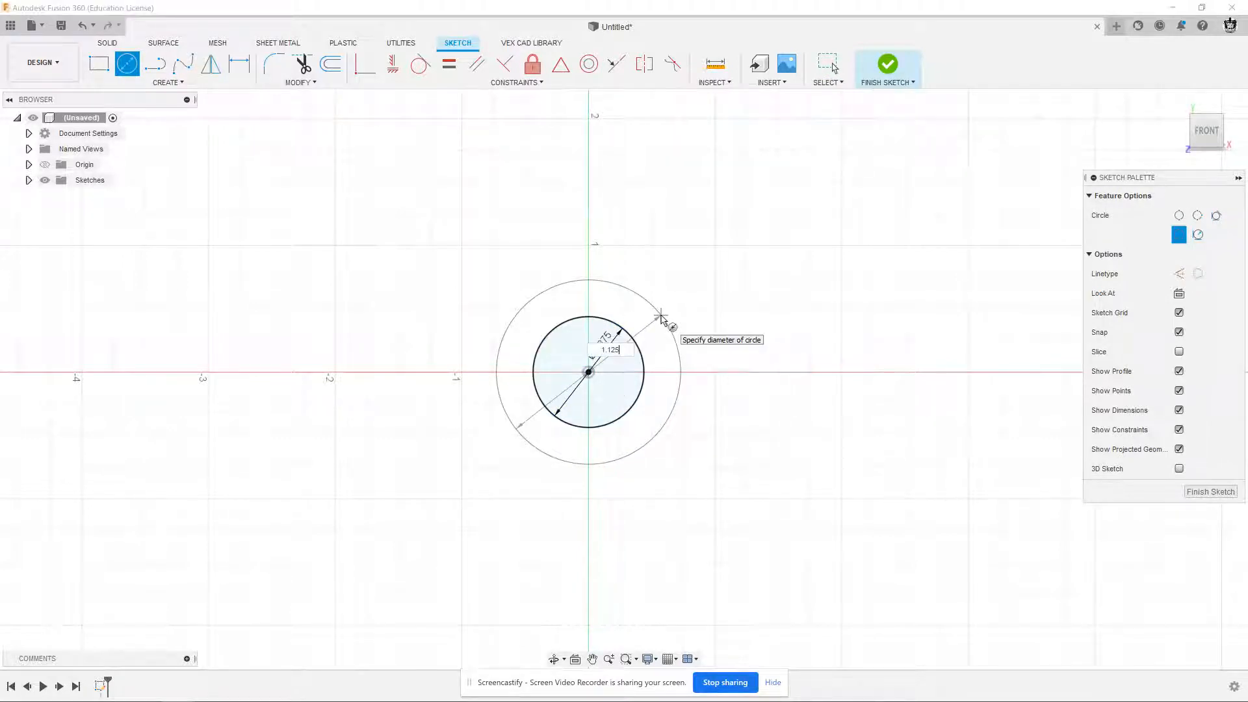
key(Return)
key(Escape)
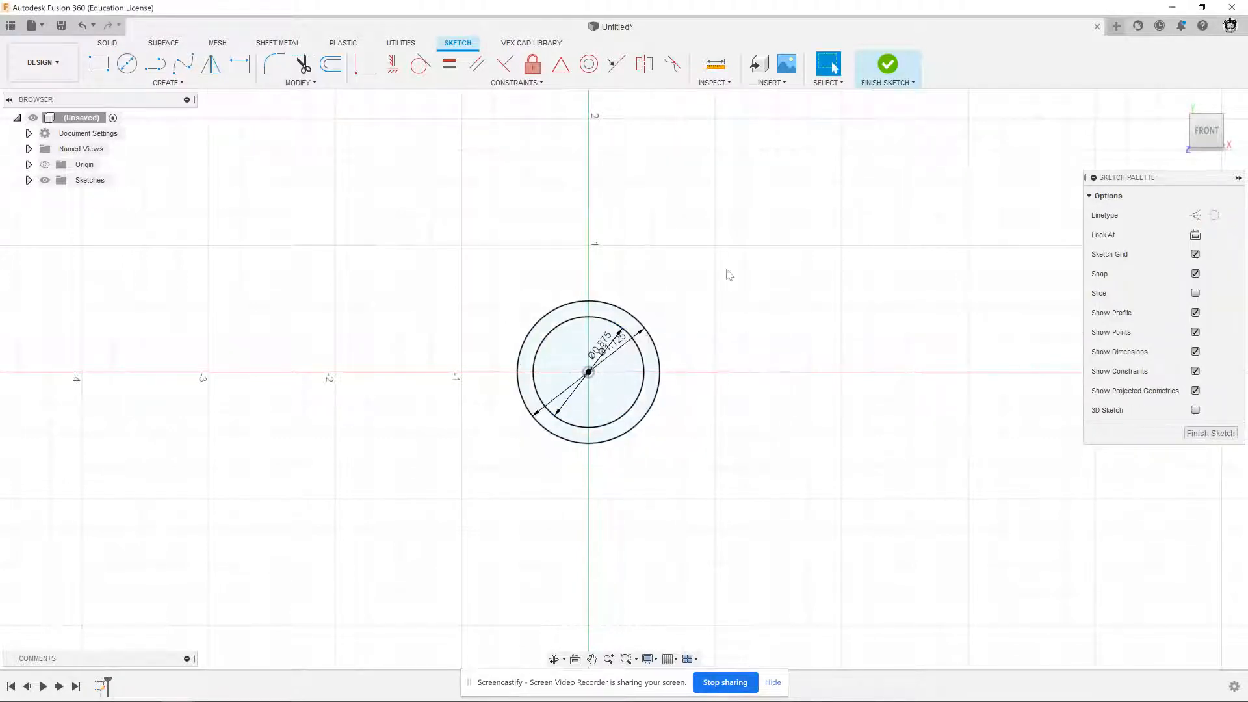
click(887, 67)
Extrude the ring profile between the two circles by the 2.5 in tube length given in the Figures 12-14.pdf drawing
click(1178, 102)
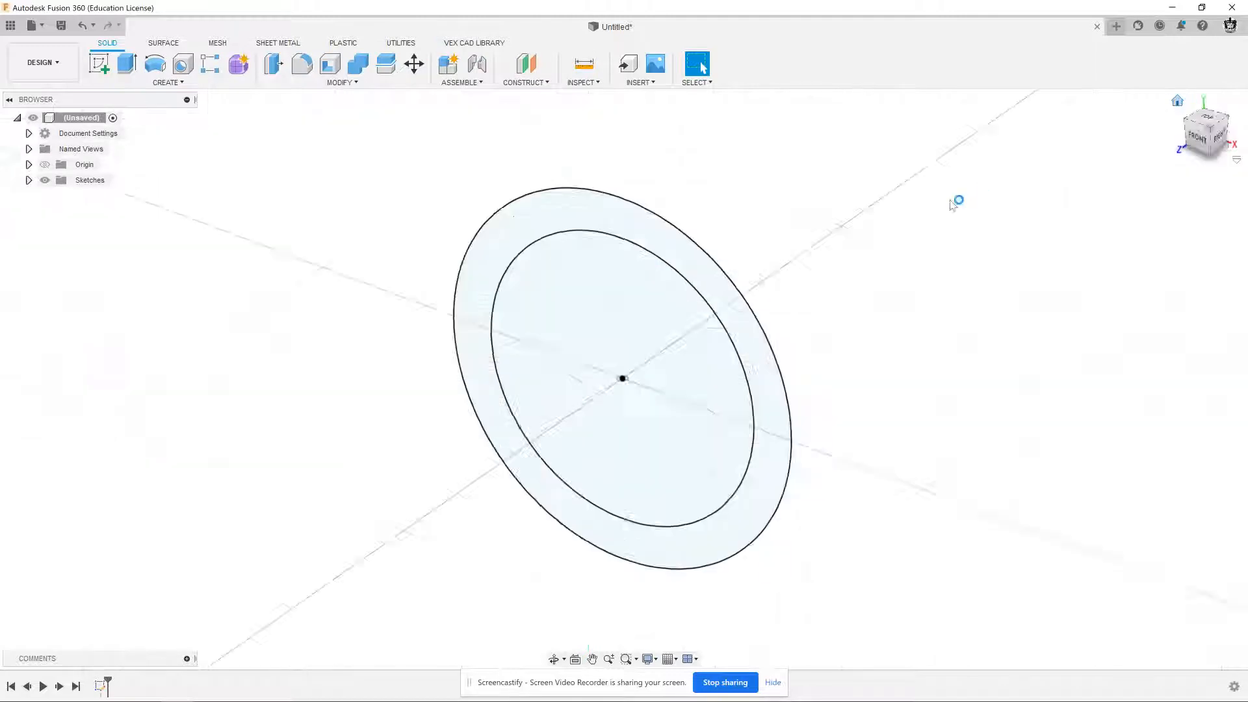
scroll(871, 242, down, 4)
middle_drag(867, 245, 845, 307)
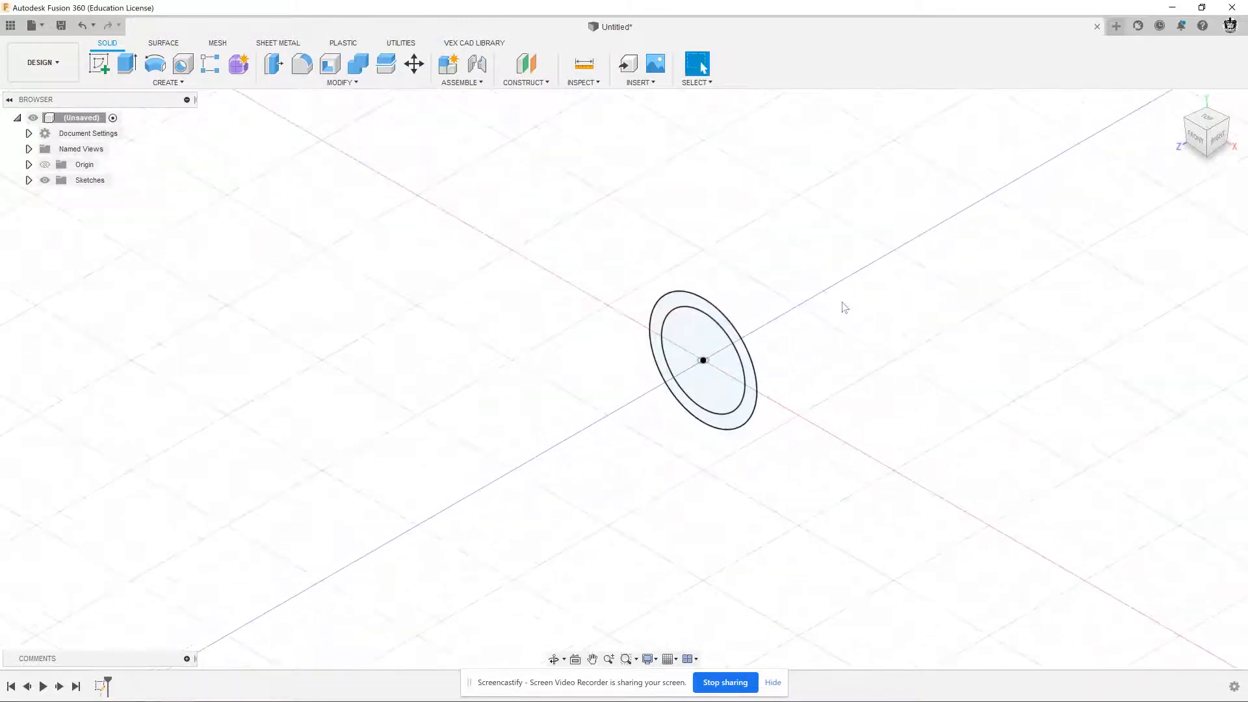
key(alt+Tab)
click(844, 302)
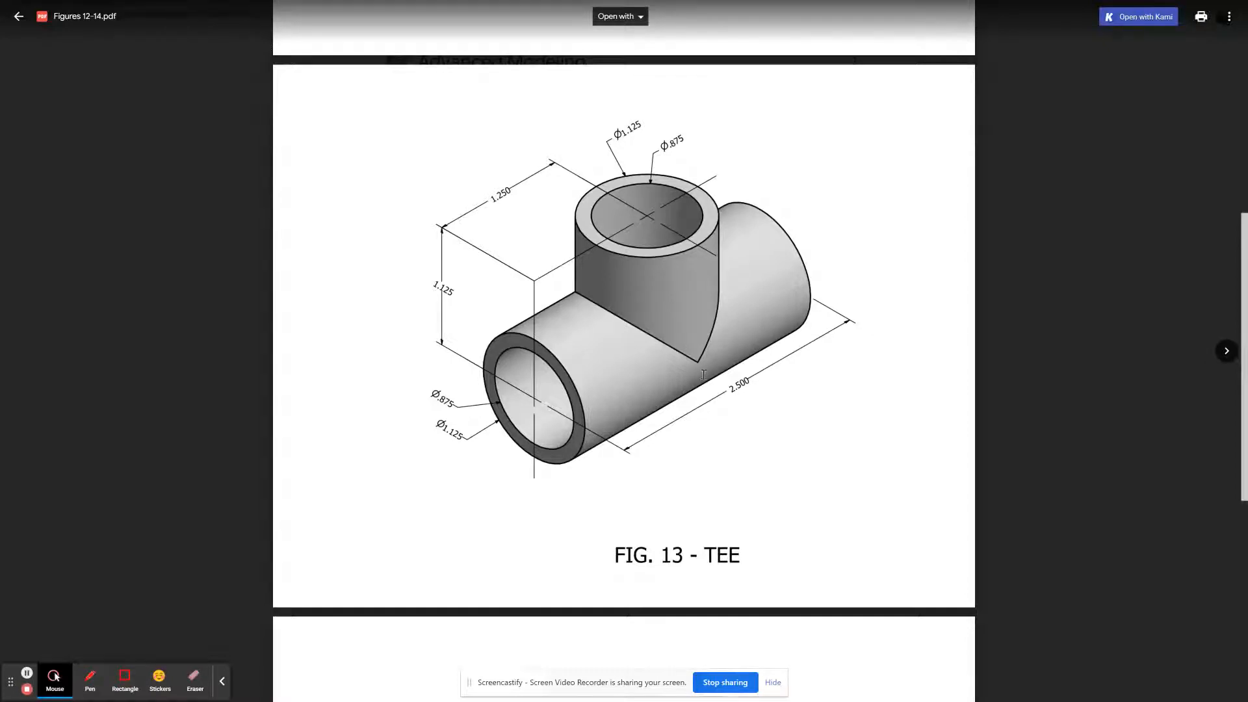
click(735, 388)
key(alt+Tab)
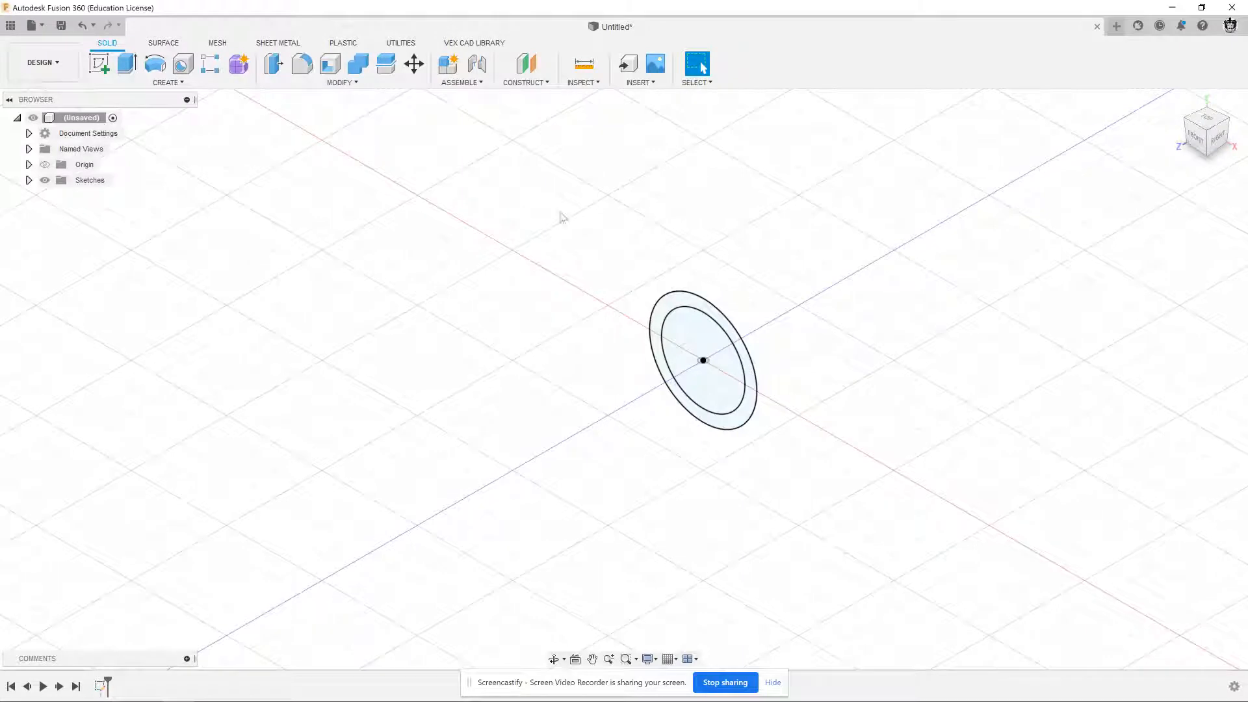
click(127, 63)
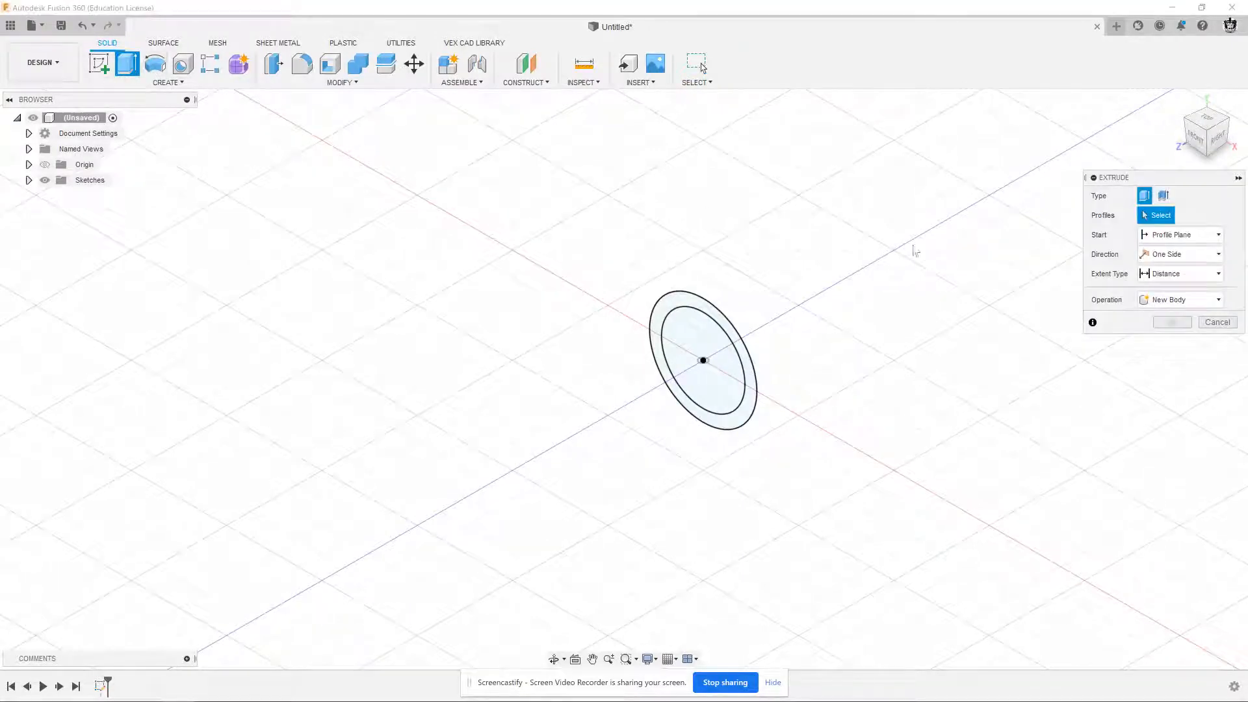
scroll(680, 306, up, 2)
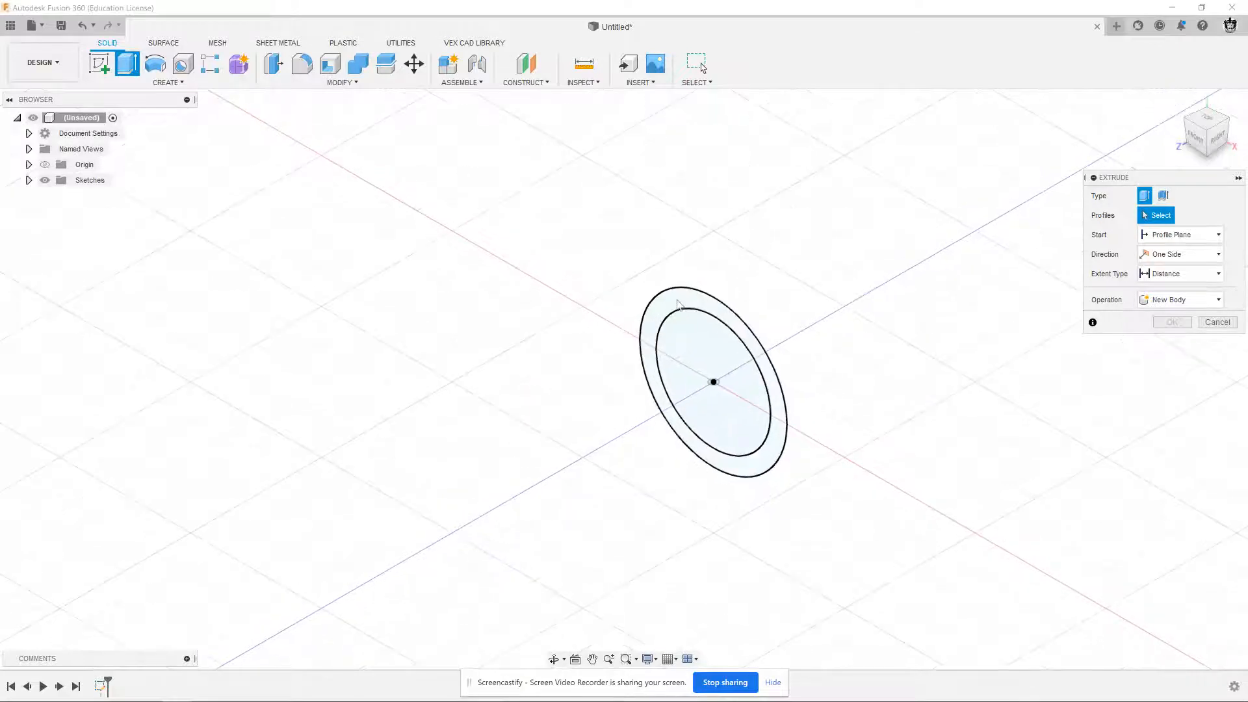
click(679, 305)
scroll(1043, 300, down, 1)
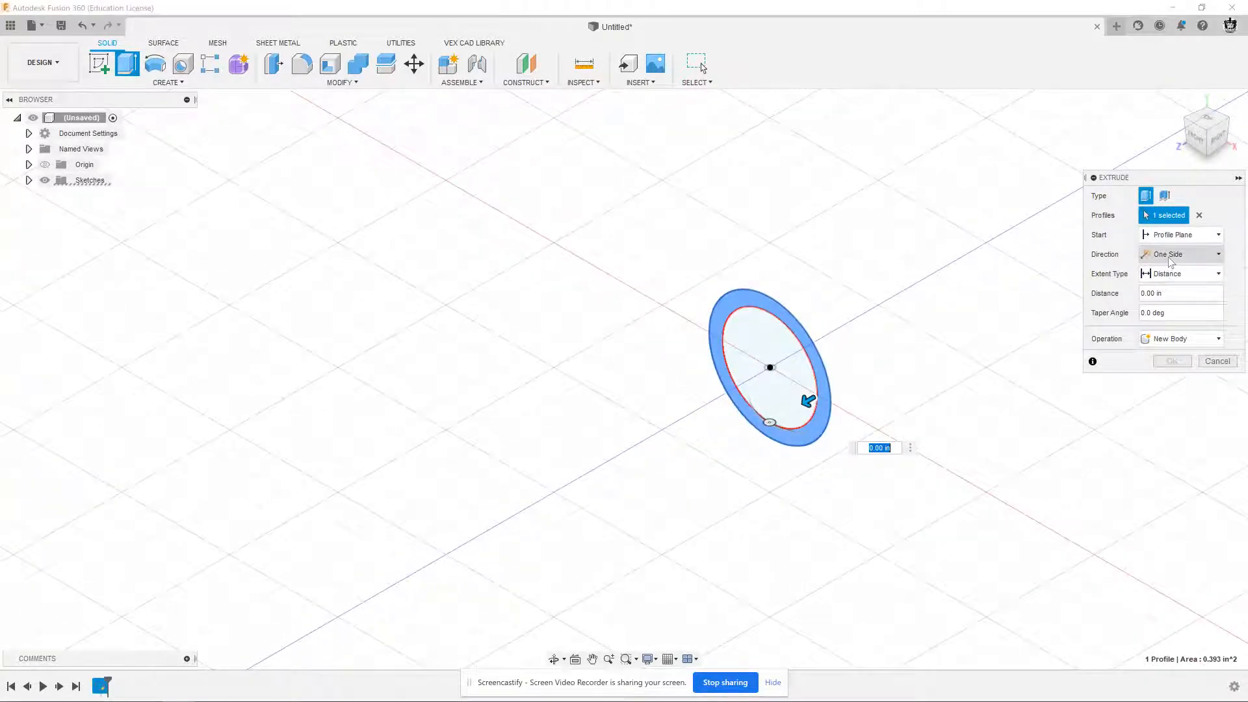
drag(1170, 293, 1123, 287)
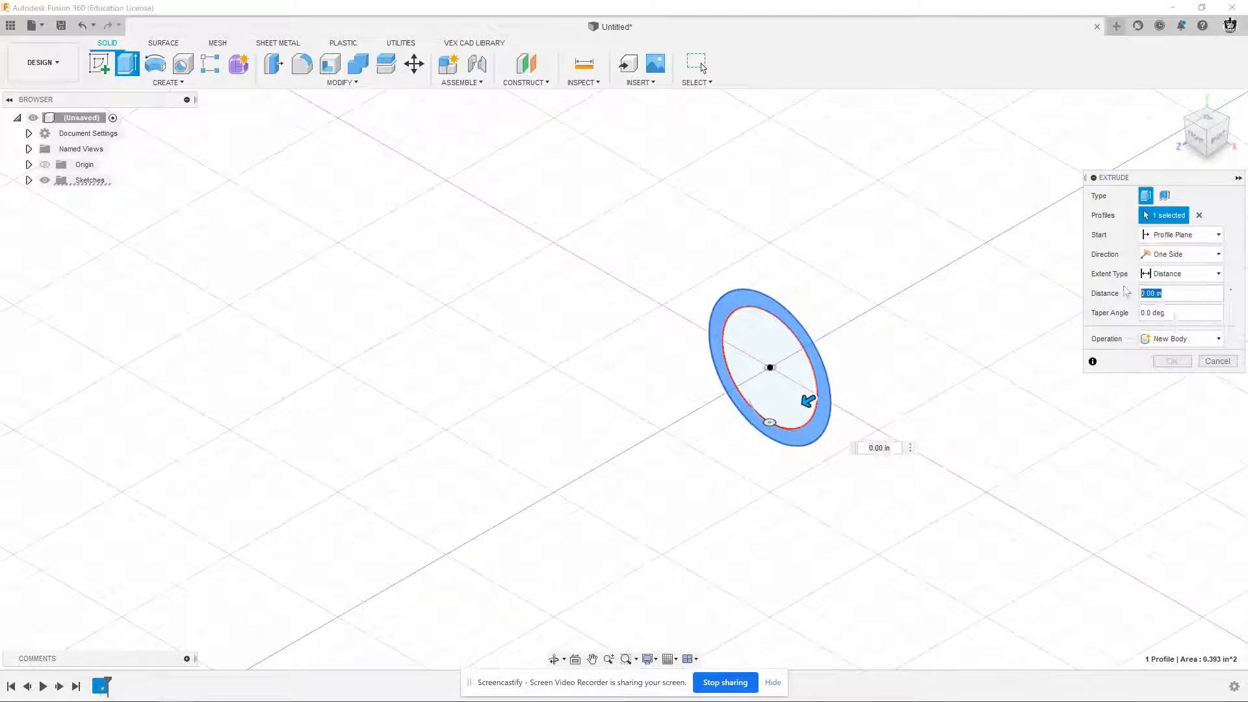
text(2.5)
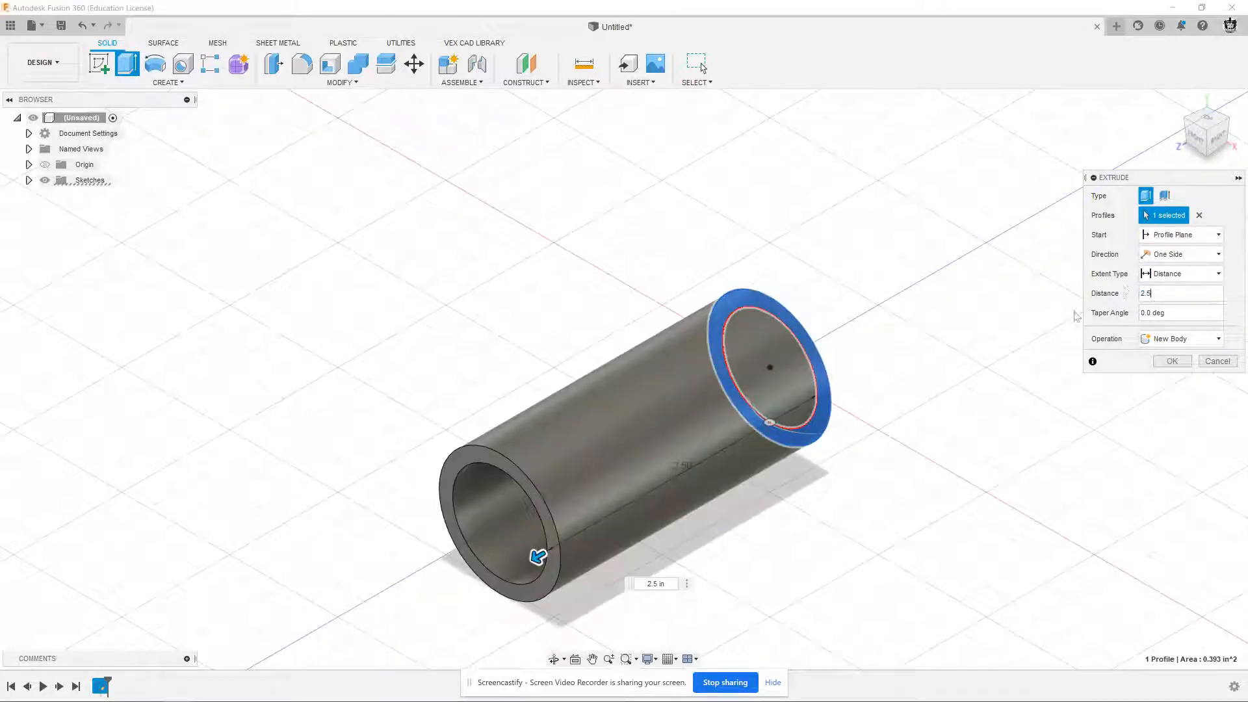
Make the 2.5 in extrusion symmetric with whole-length measurement and create it as a new body
click(1163, 256)
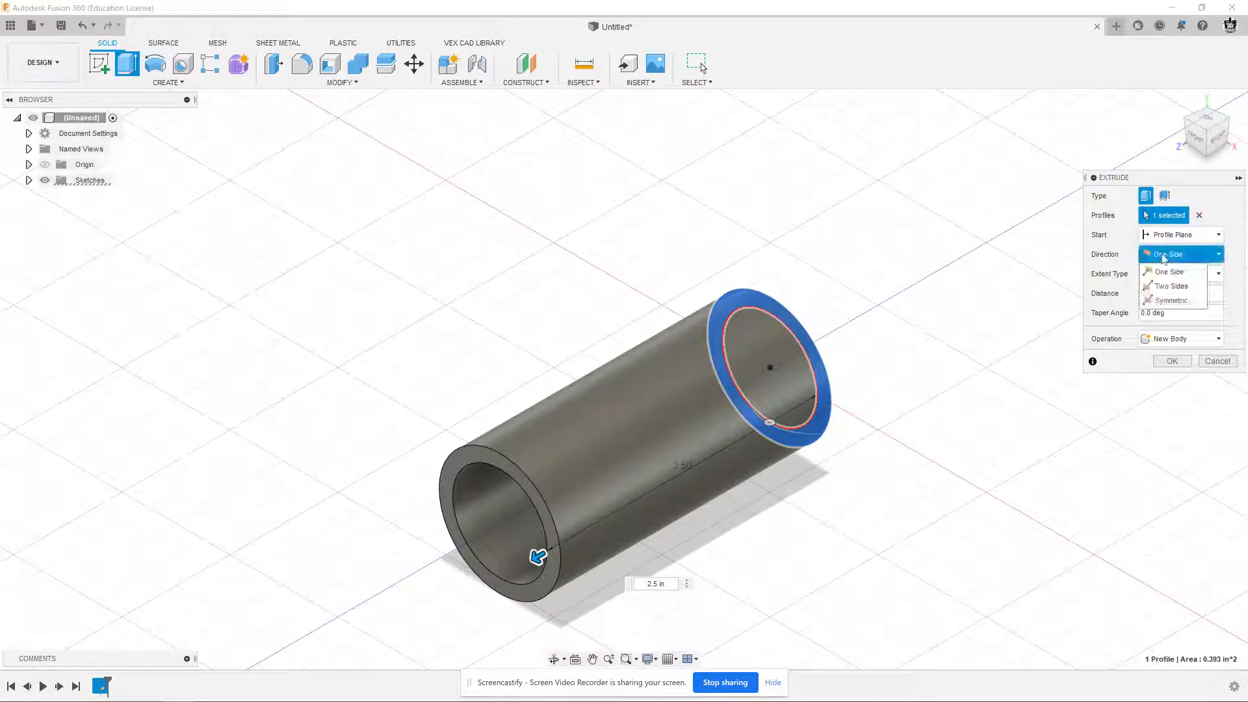
click(1169, 300)
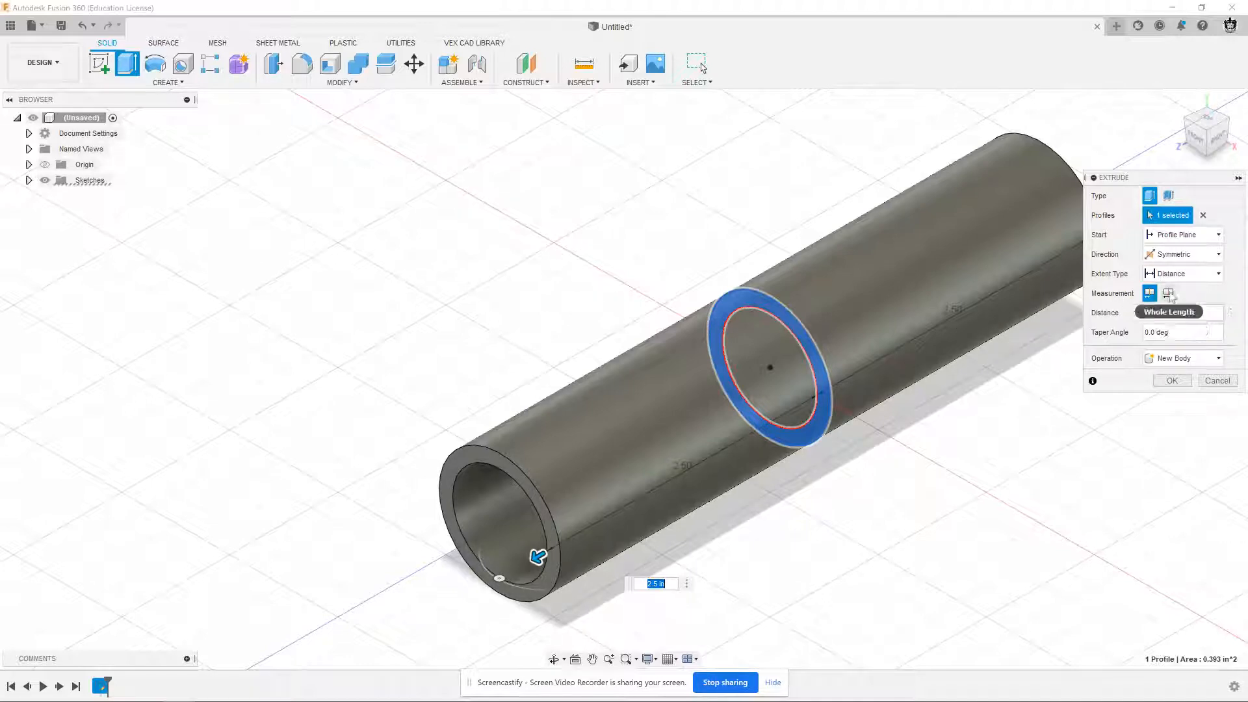
click(1169, 293)
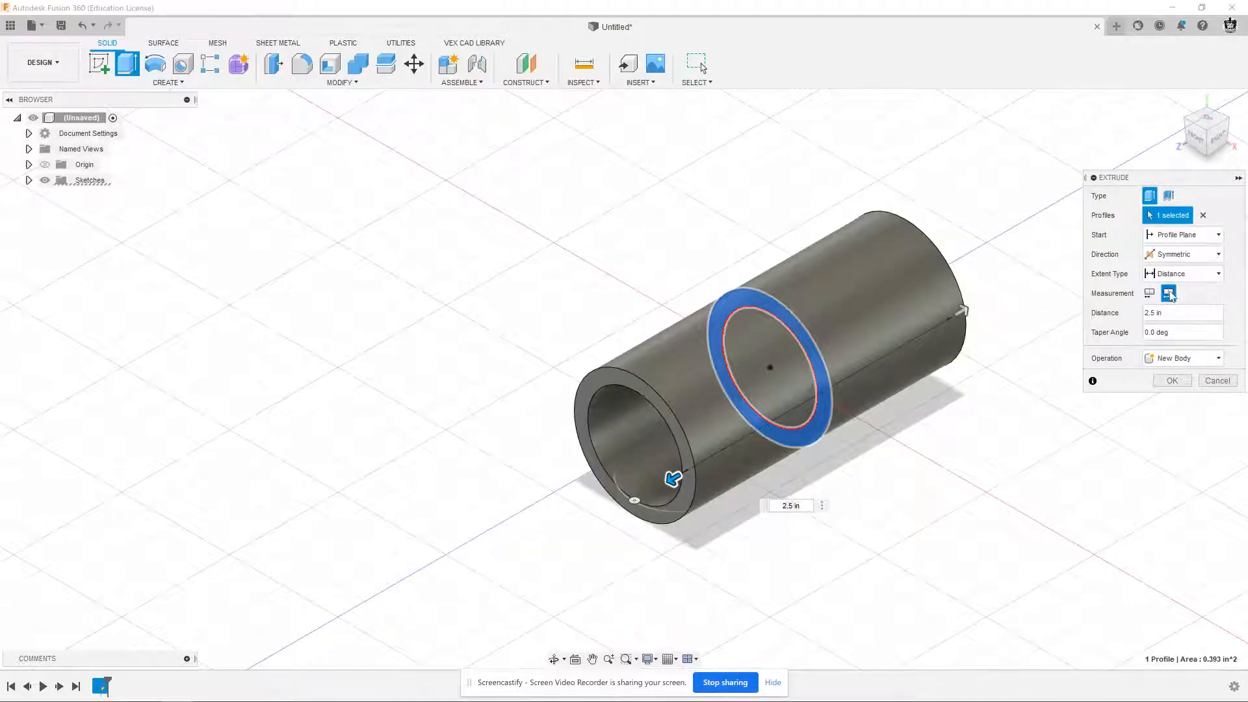
click(1172, 380)
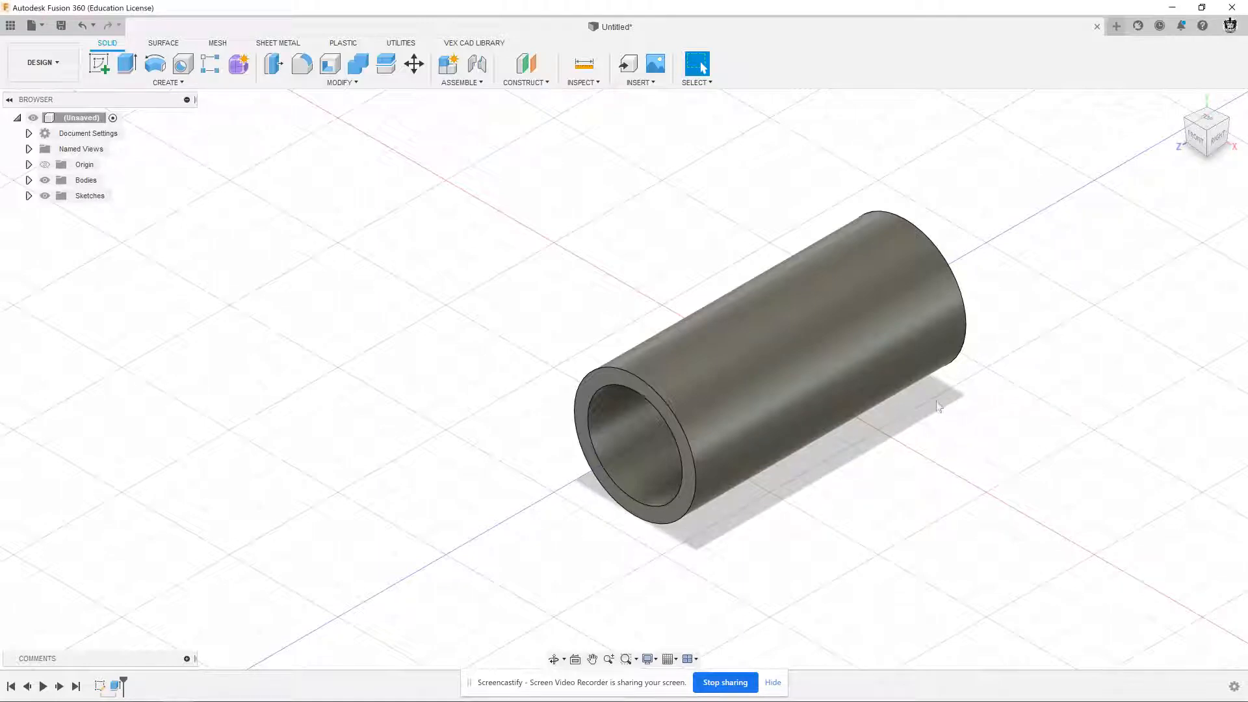
Consult the tee drawing and offset a construction plane about 1.5 in upward from the XZ origin plane
key(alt+Tab)
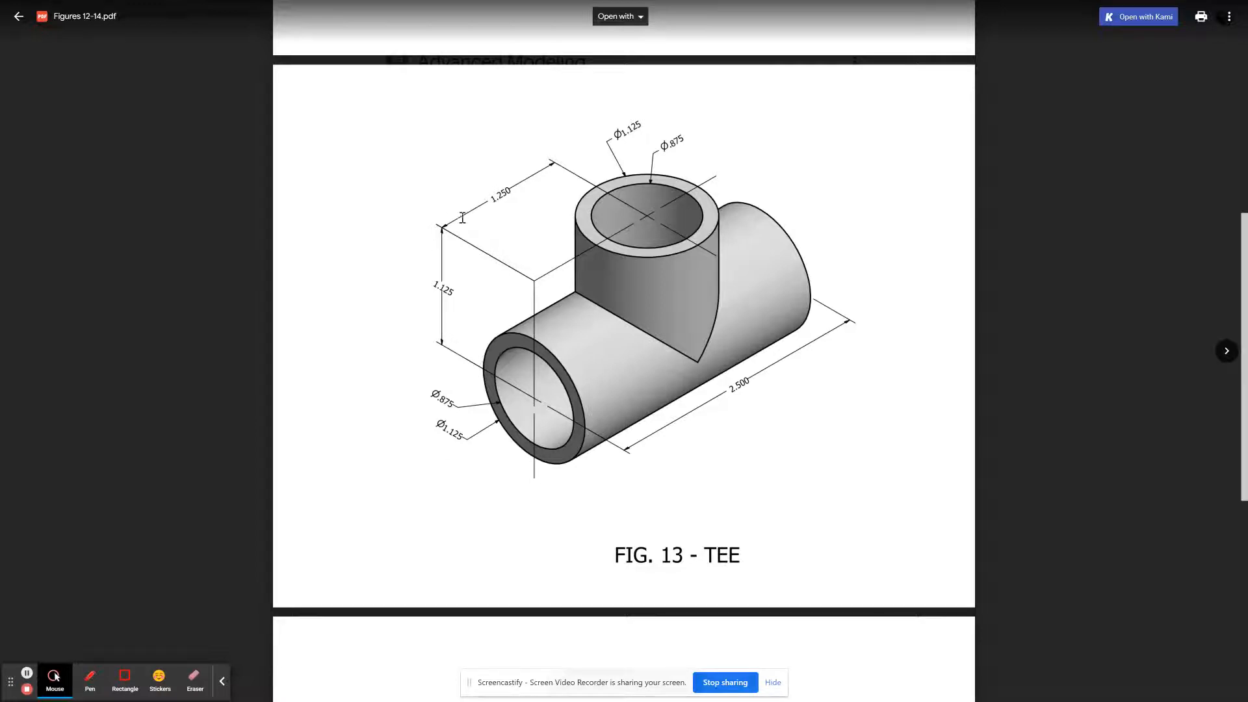
click(734, 387)
key(alt+Tab)
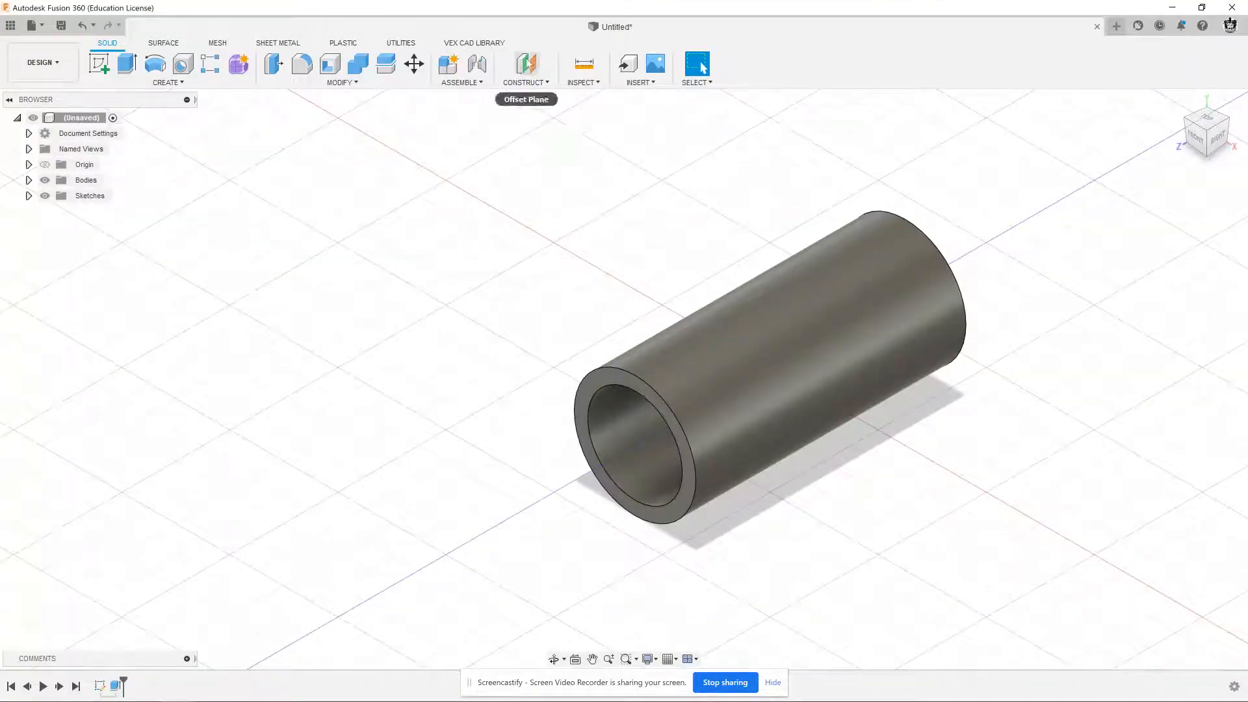
click(525, 82)
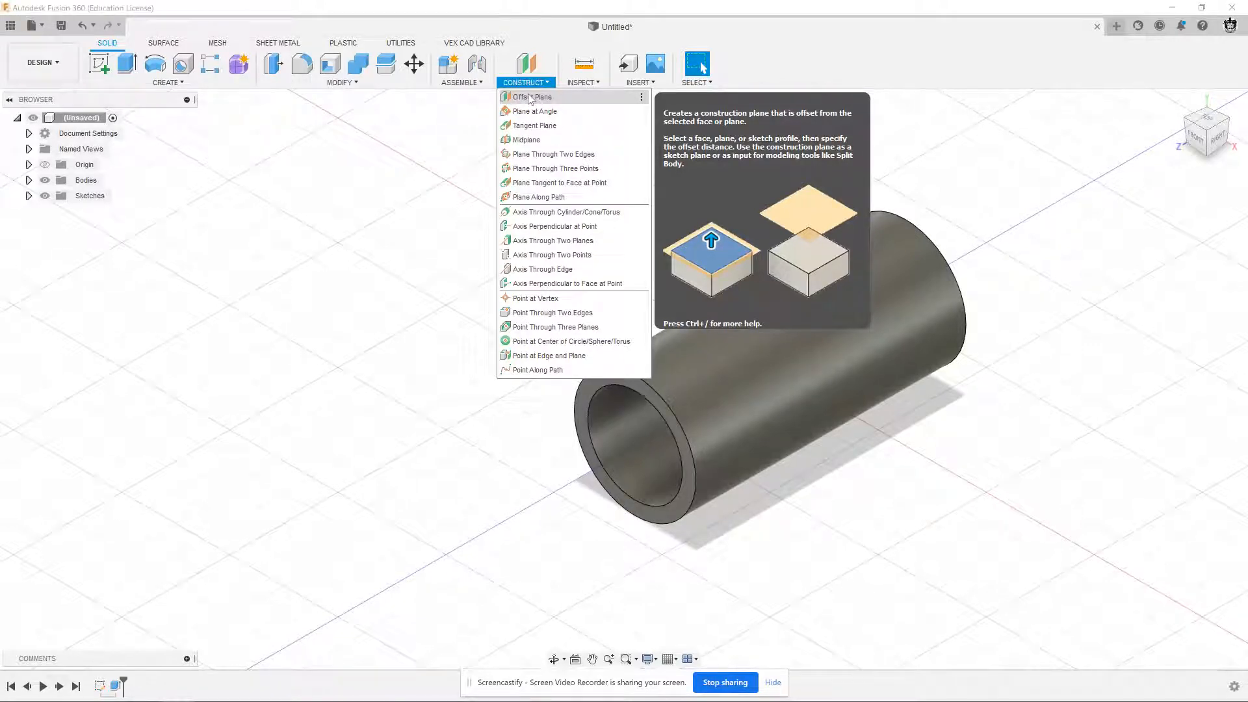
click(530, 98)
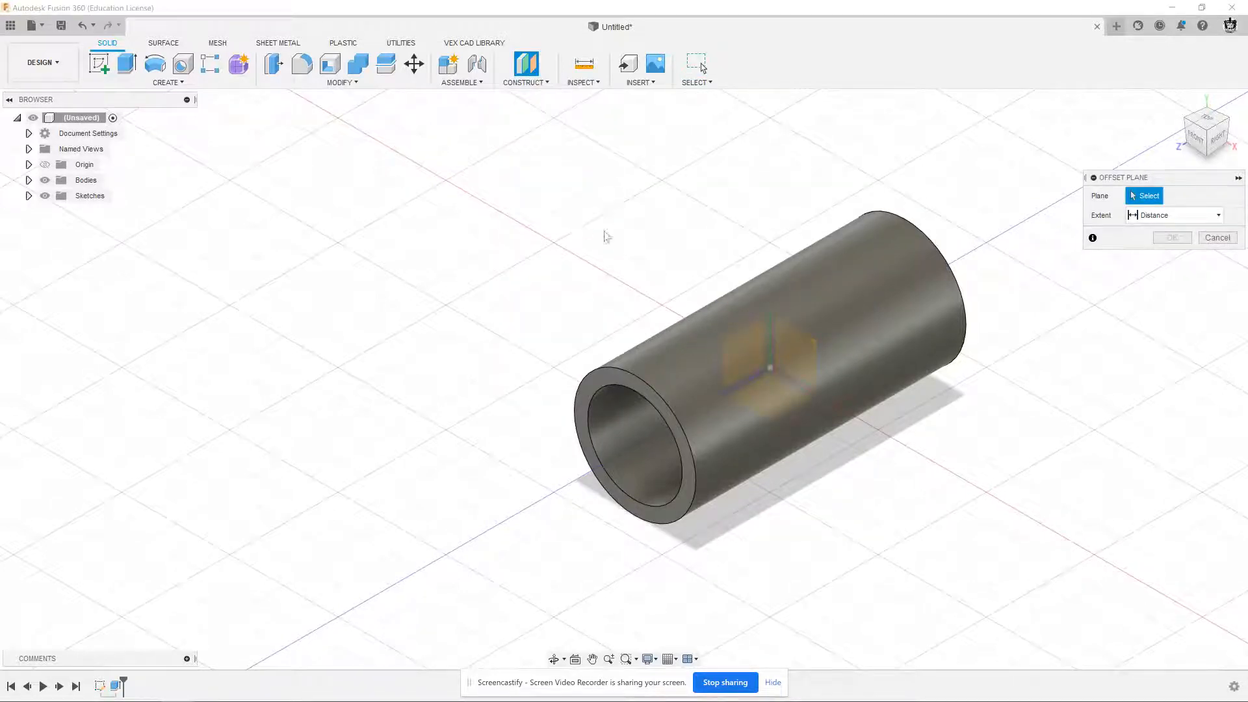
shift+middle_drag(602, 251, 621, 241)
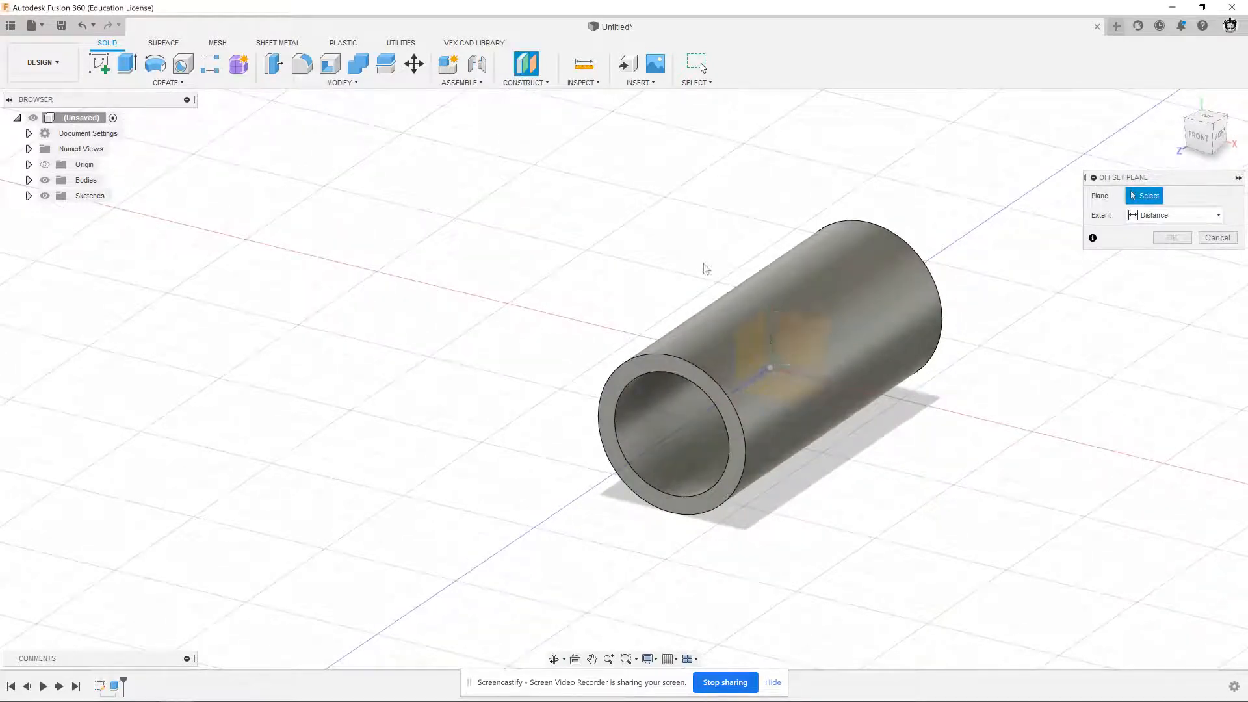
click(784, 390)
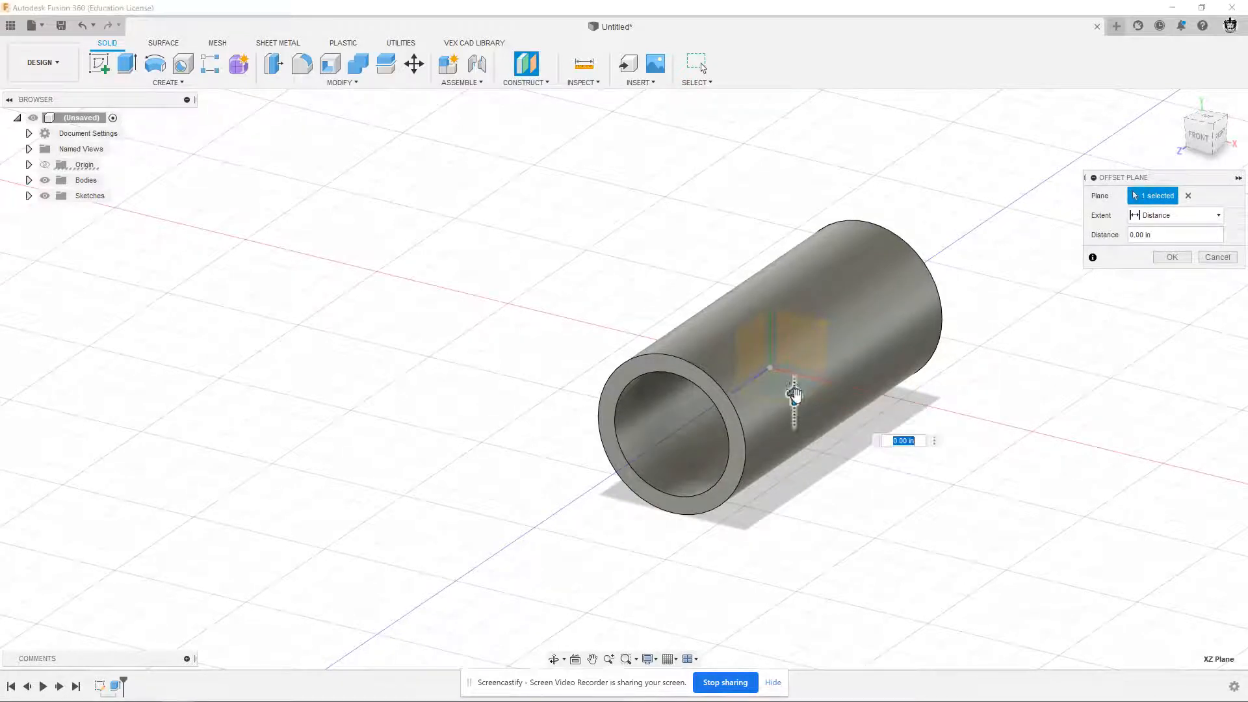
drag(795, 394, 744, 199)
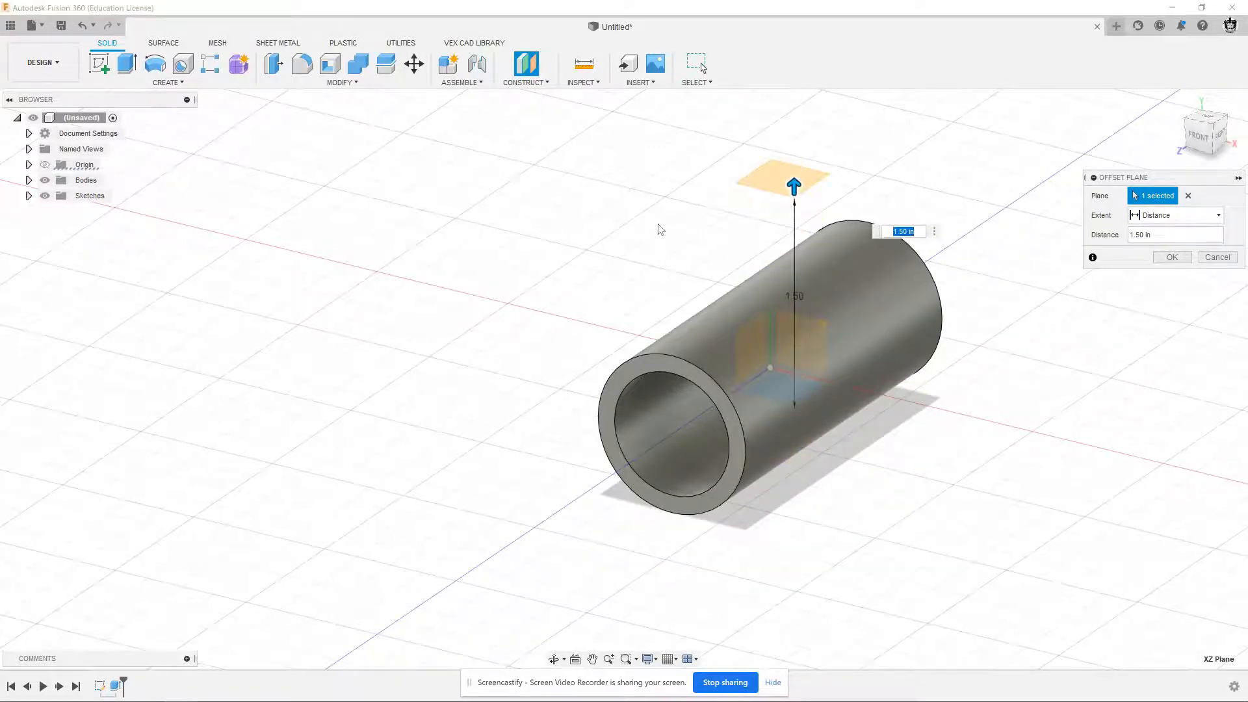
Set the plane's offset distance to 1.125 in, the height given in the tee drawing, and create the plane
key(alt+Tab)
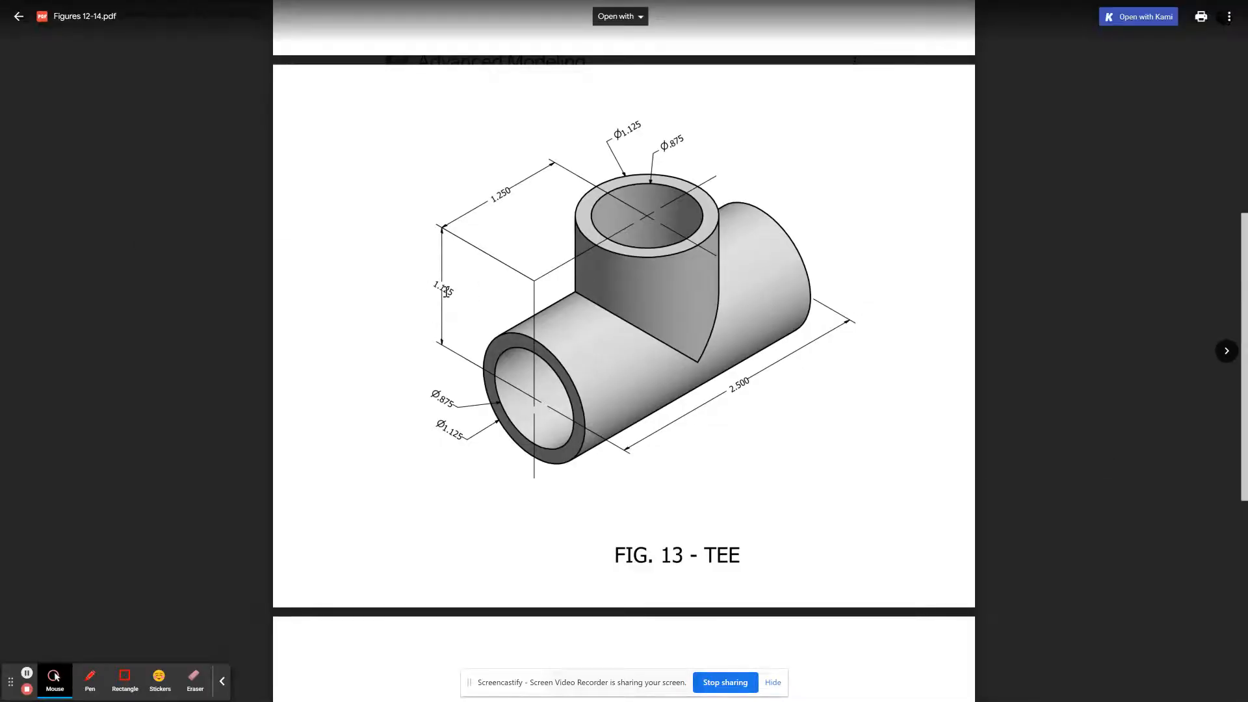
key(alt+Tab)
text(1)
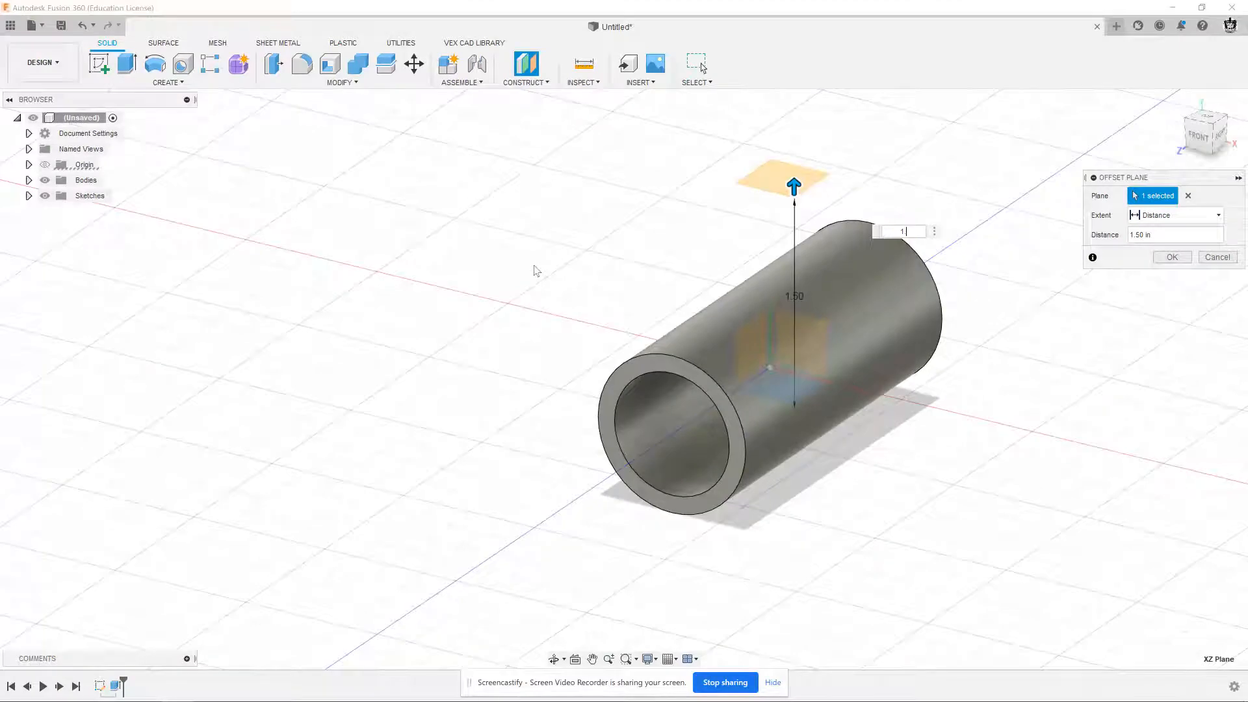
text(.12)
key(Return)
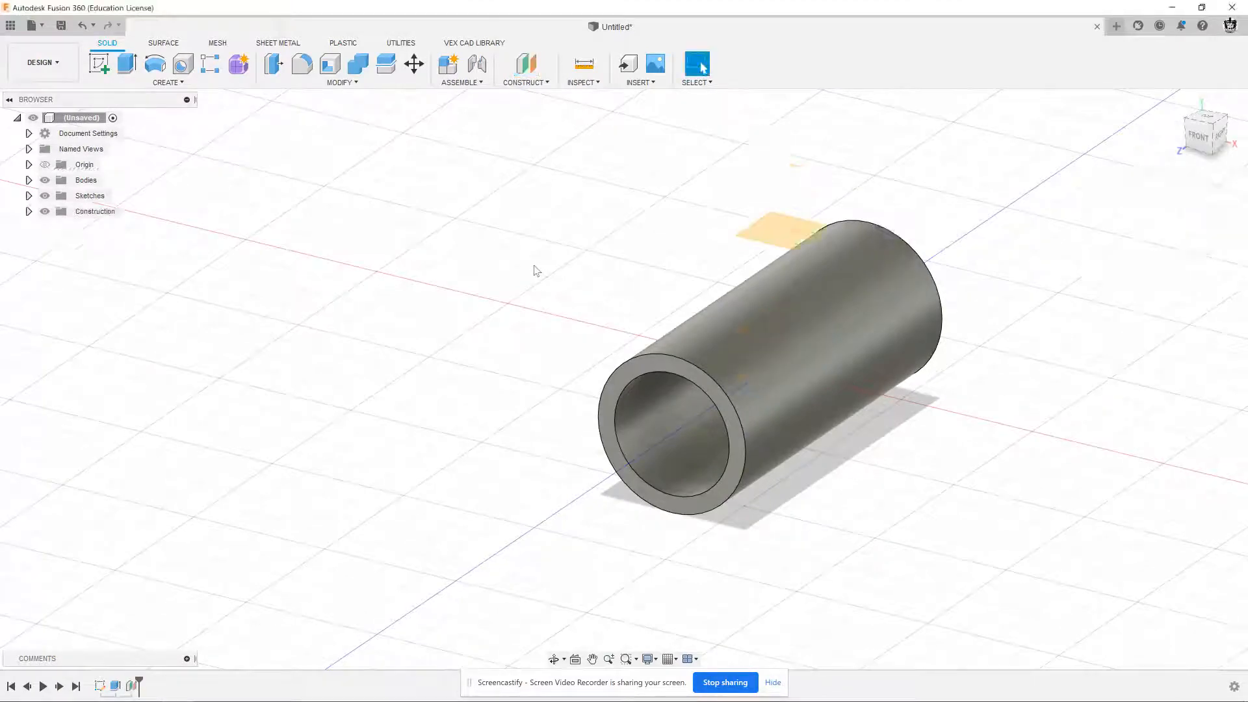
Sketch a 0.875 in diameter circle centred on the origin of the offset construction plane
shift+middle_drag(572, 284, 733, 263)
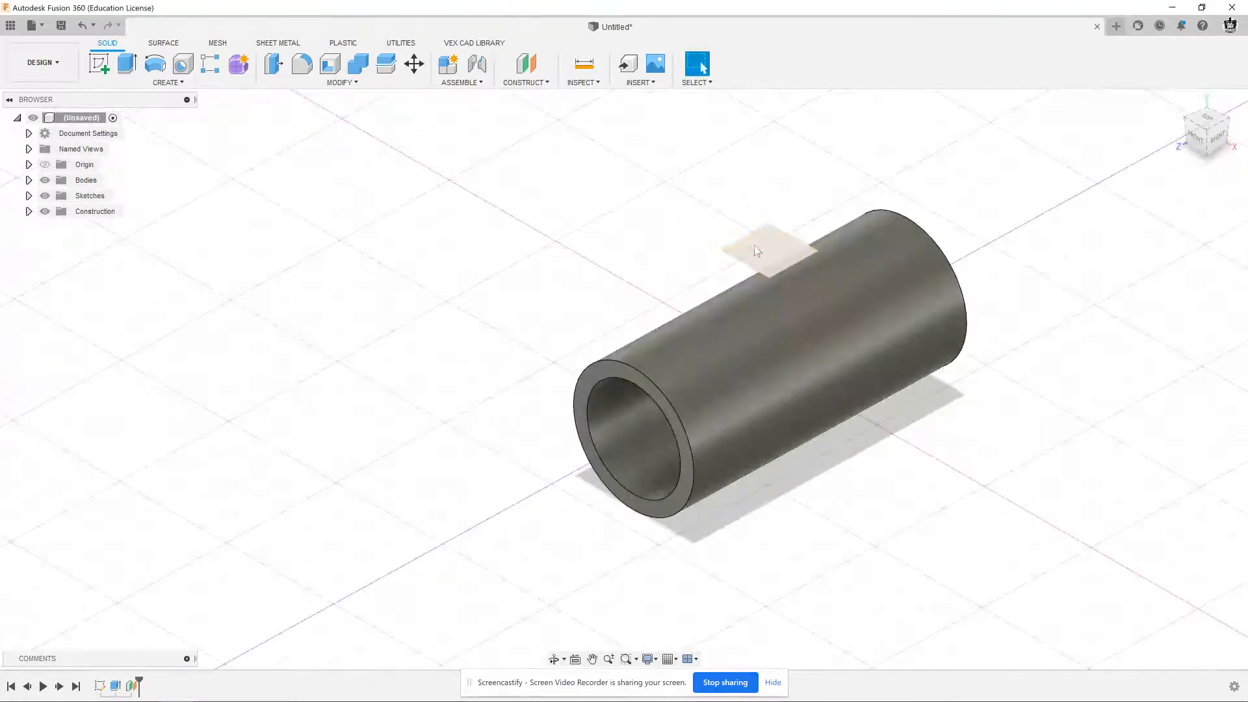
shift+middle_drag(618, 270, 650, 293)
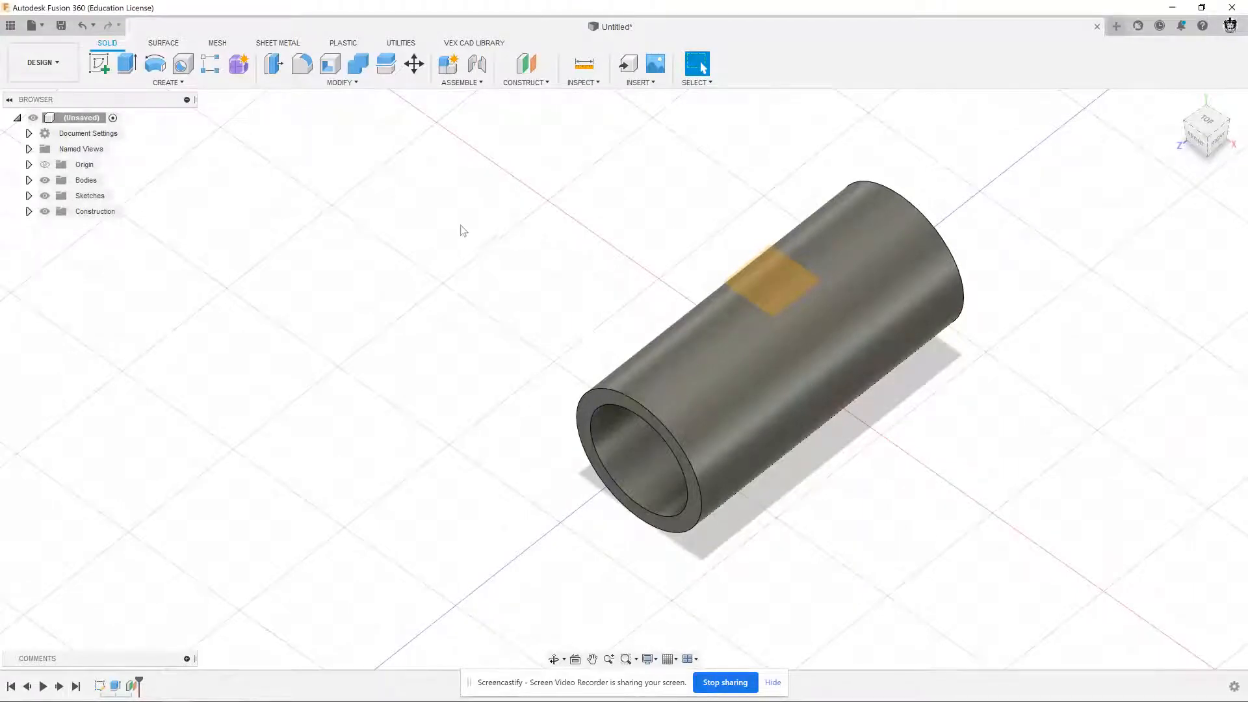
click(95, 66)
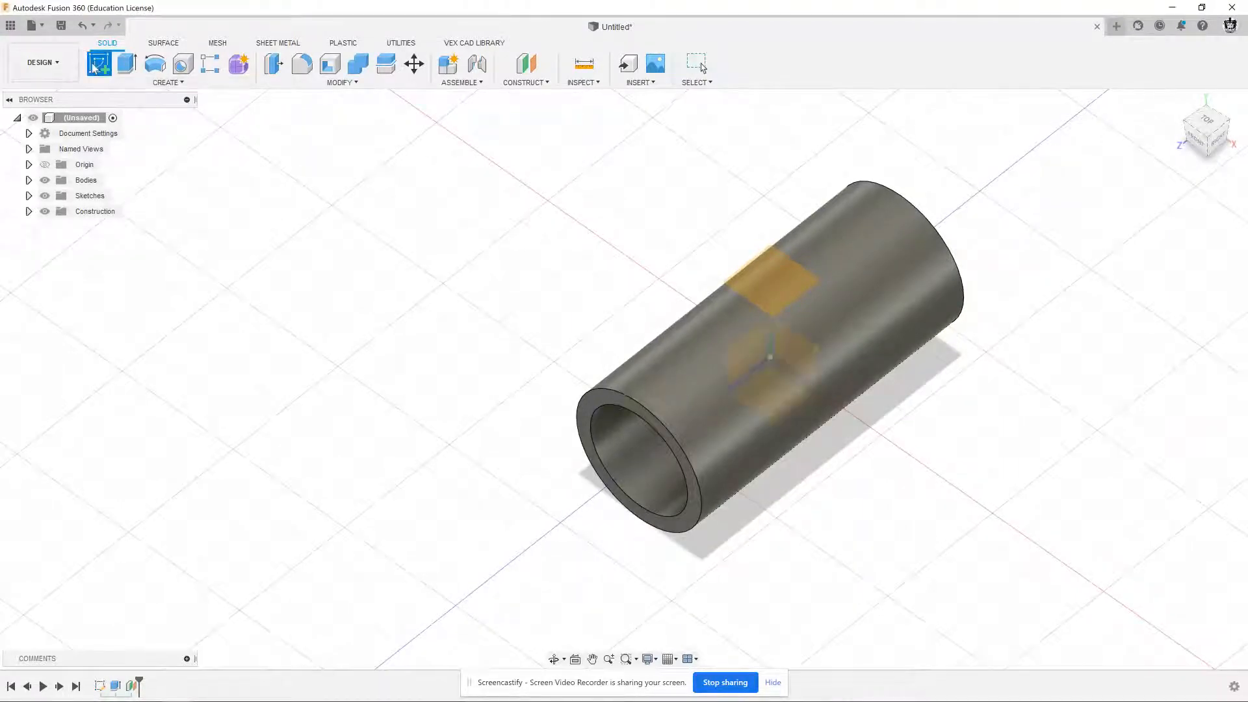
click(755, 277)
scroll(754, 327, up, 2)
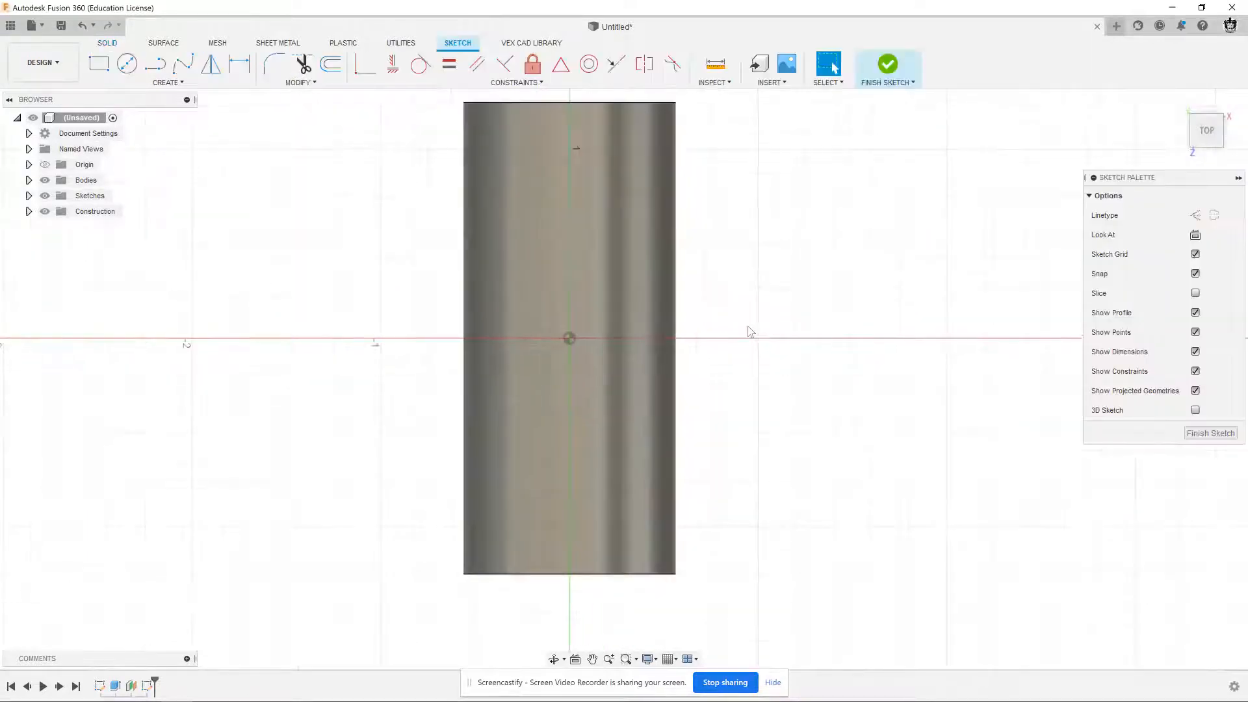
middle_drag(750, 331, 802, 333)
scroll(802, 333, down, 1)
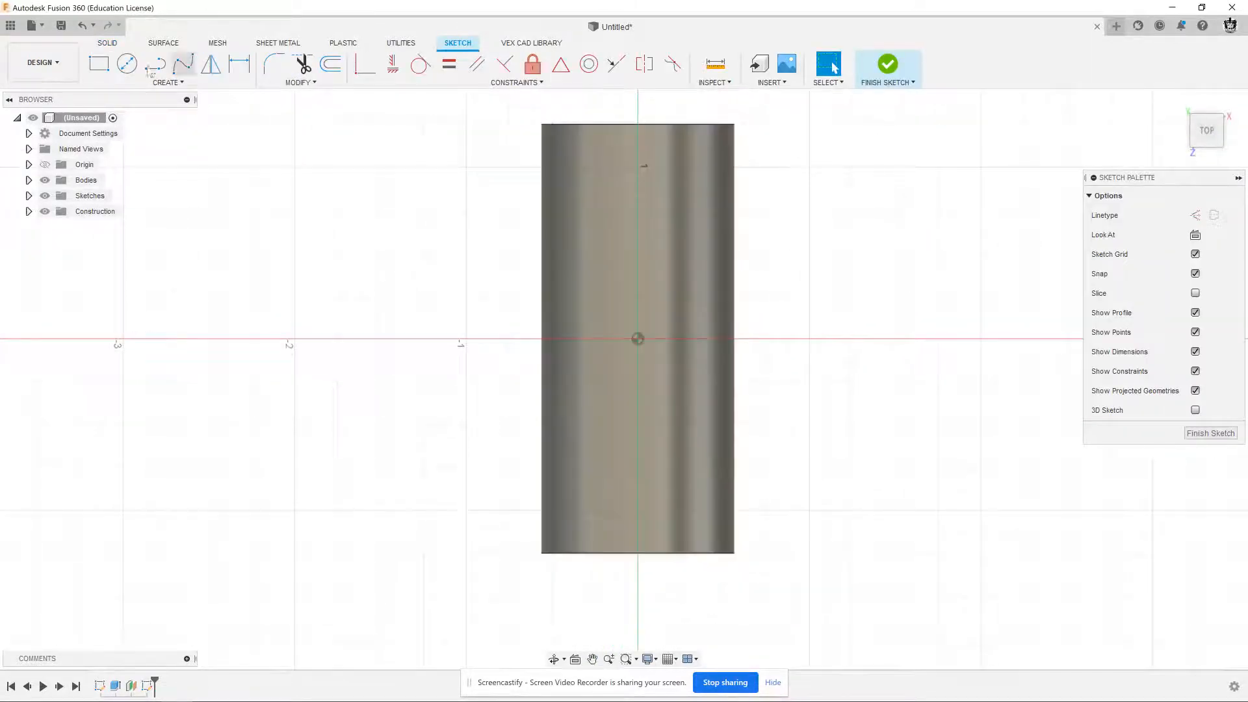
click(127, 63)
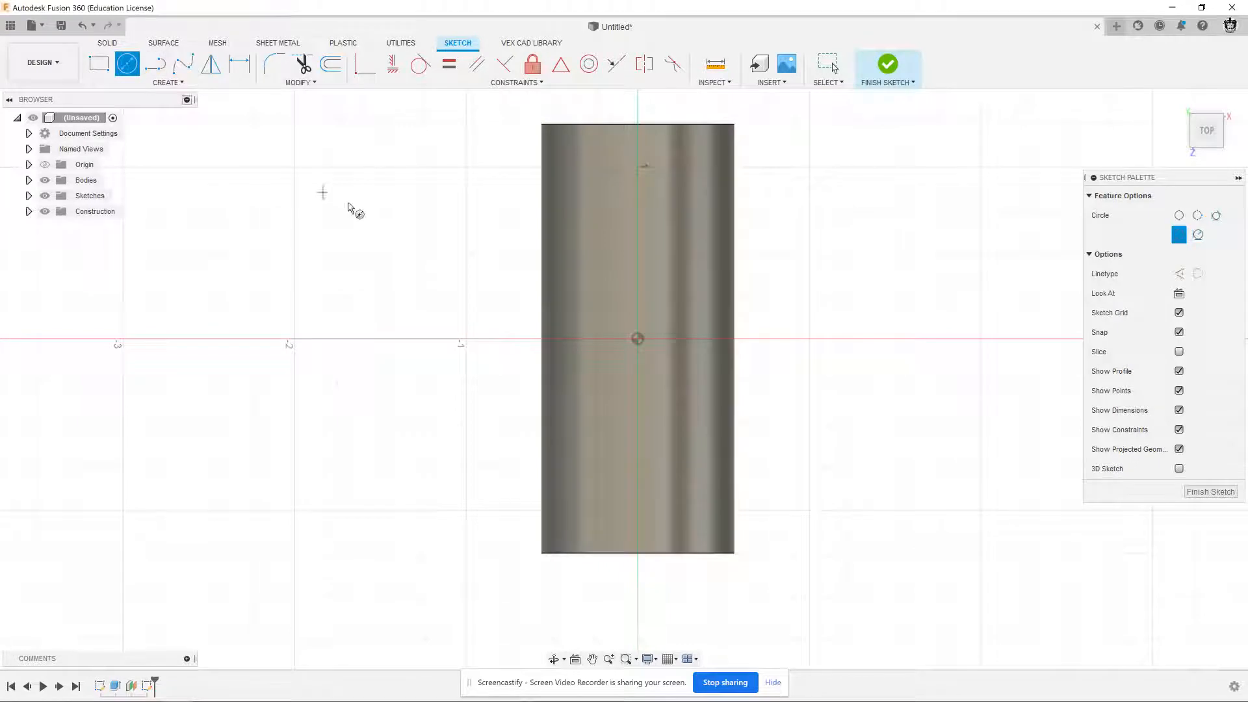
click(639, 339)
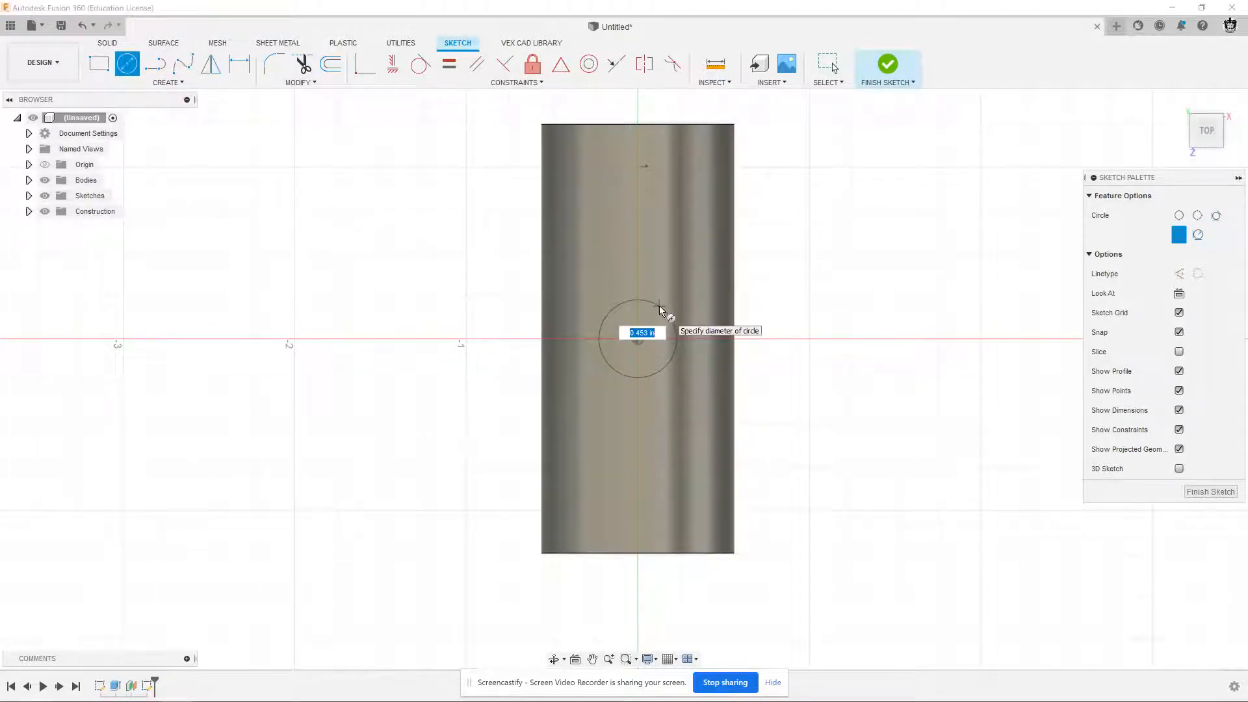
key(Return)
key(Escape)
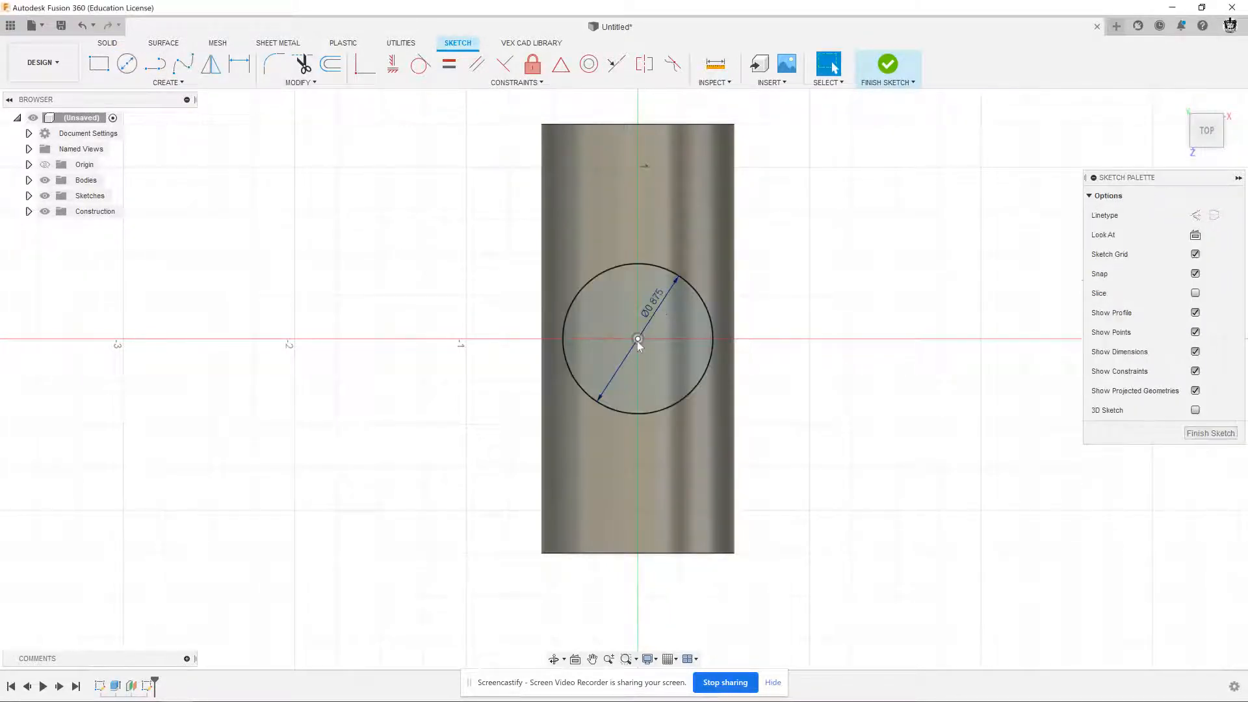
Sketch a 1.125 in diameter circle concentric with the 0.875 in circle and finish the sketch
key(c)
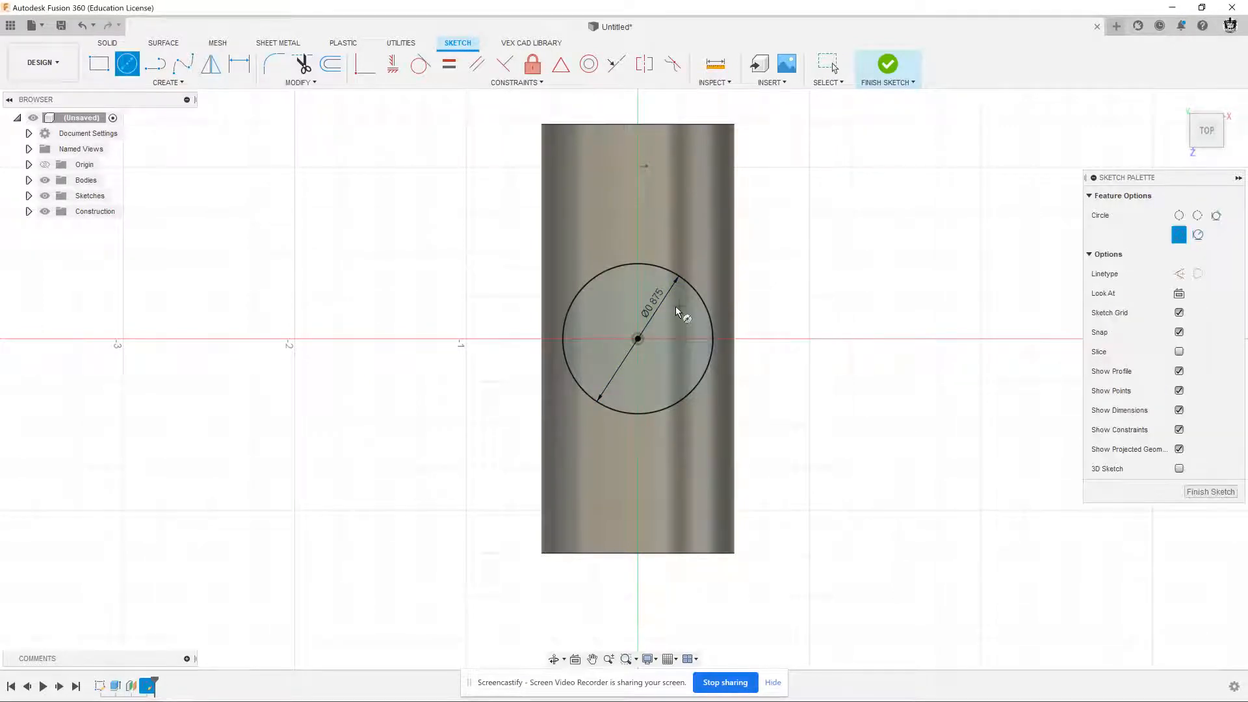
click(638, 339)
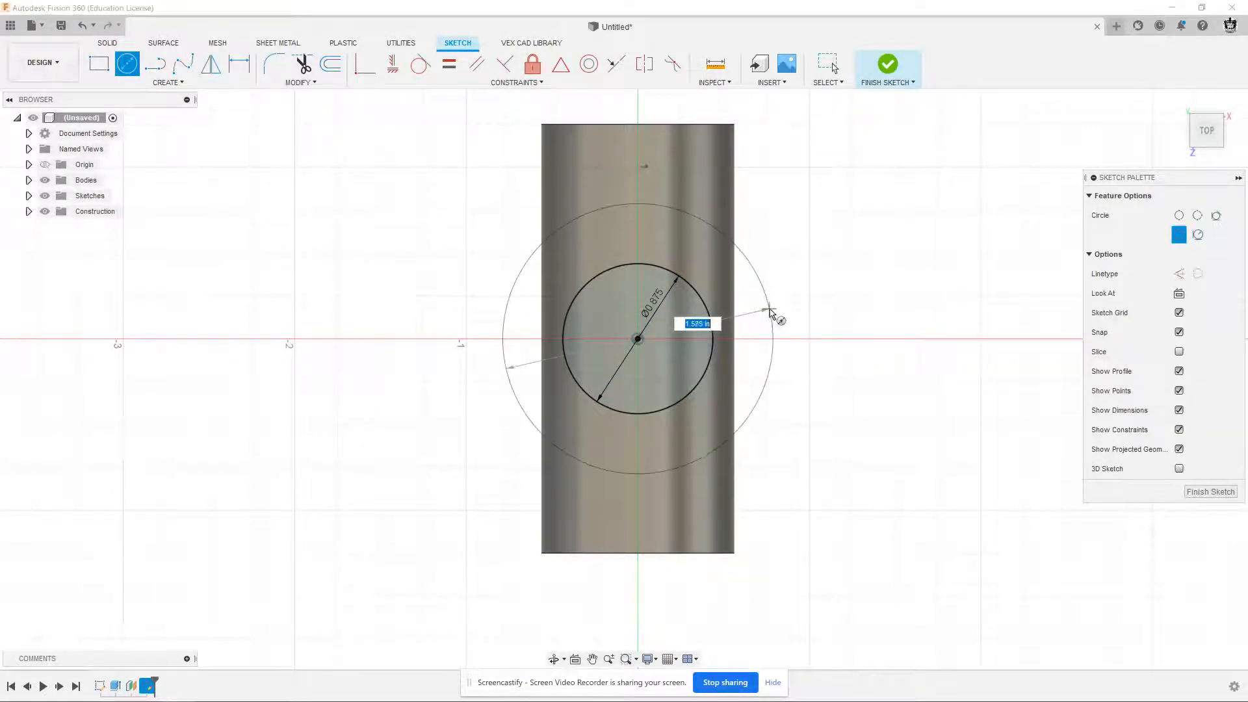
text(11)
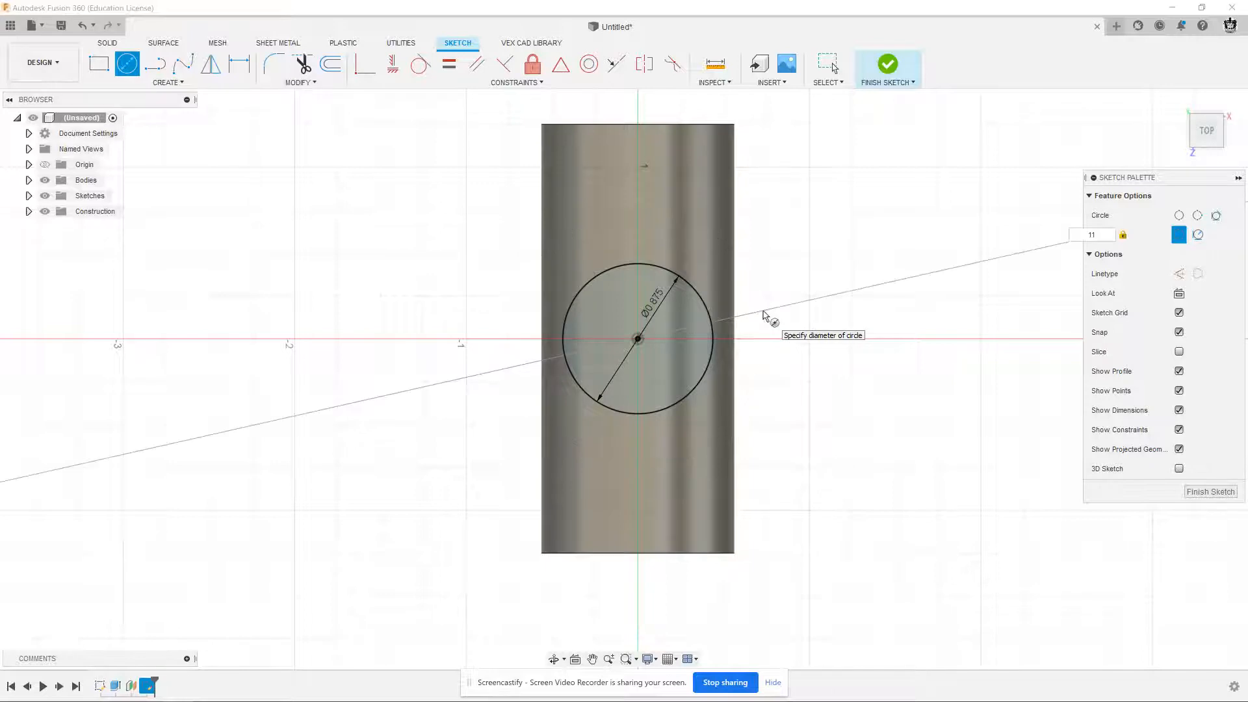
key(BackSpace)
text(.125)
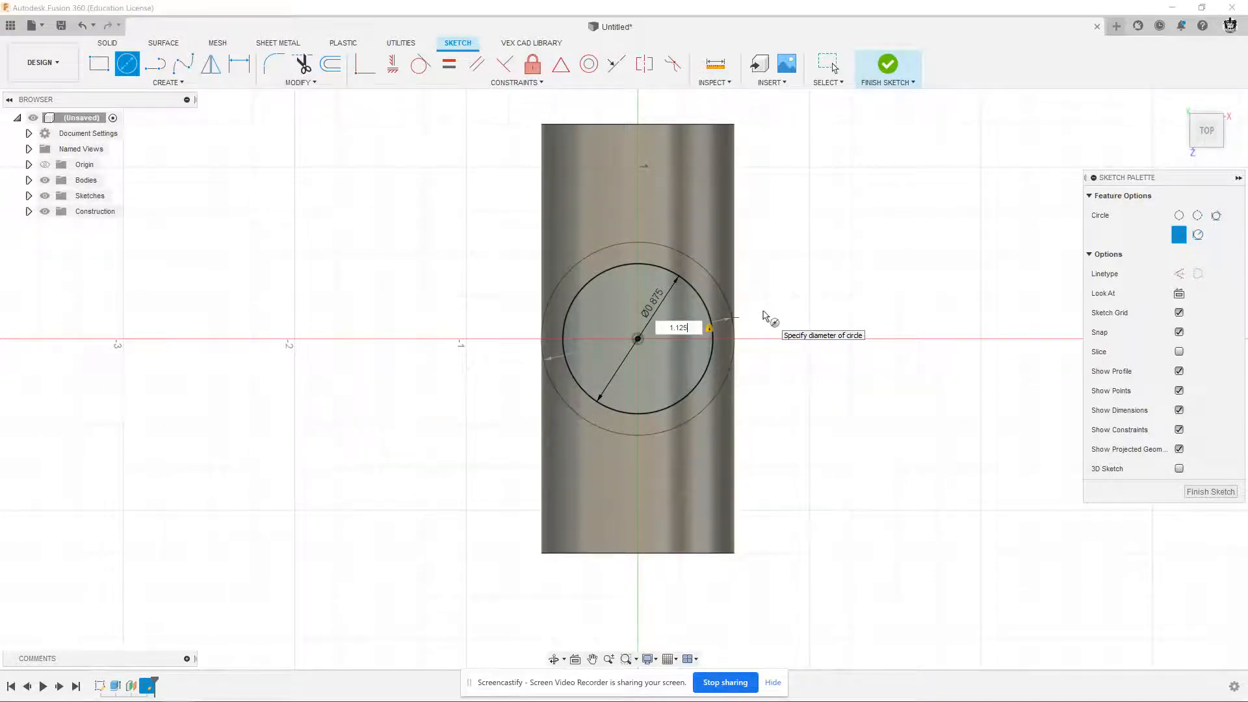
key(Return)
key(Escape)
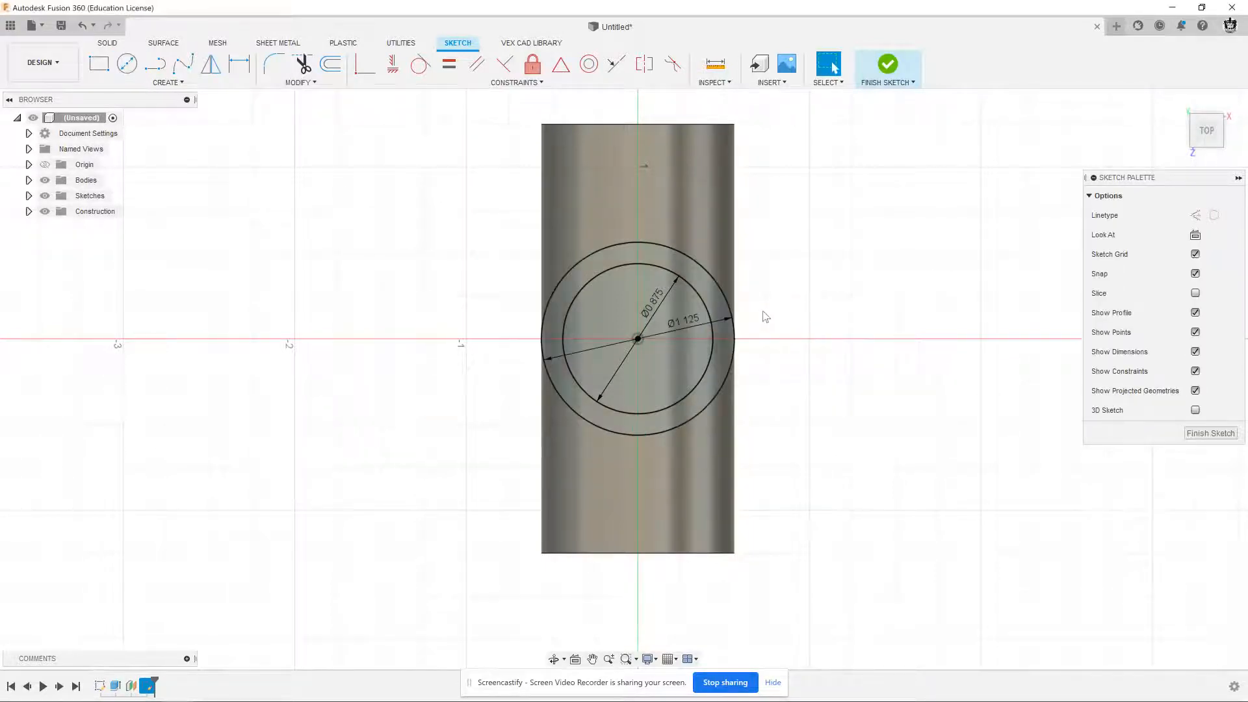
click(889, 66)
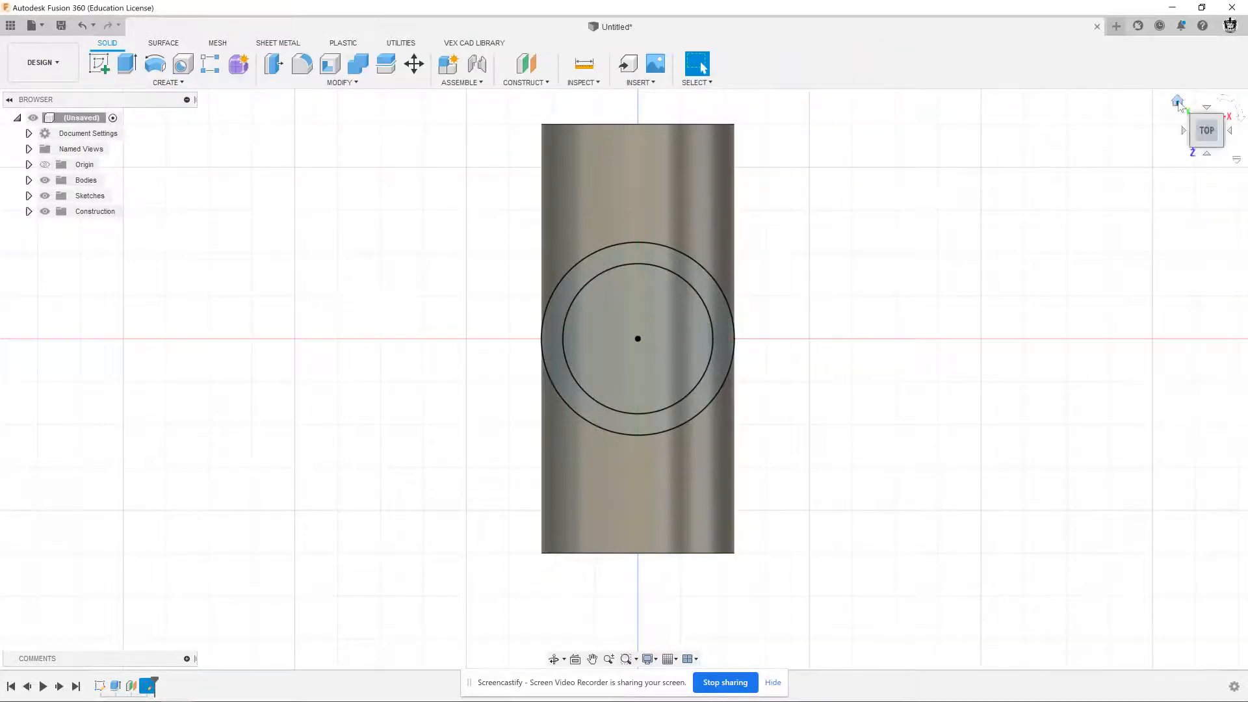
Extrude the ring profile between the two circles about 0.5 in downward toward the main tube
click(1178, 101)
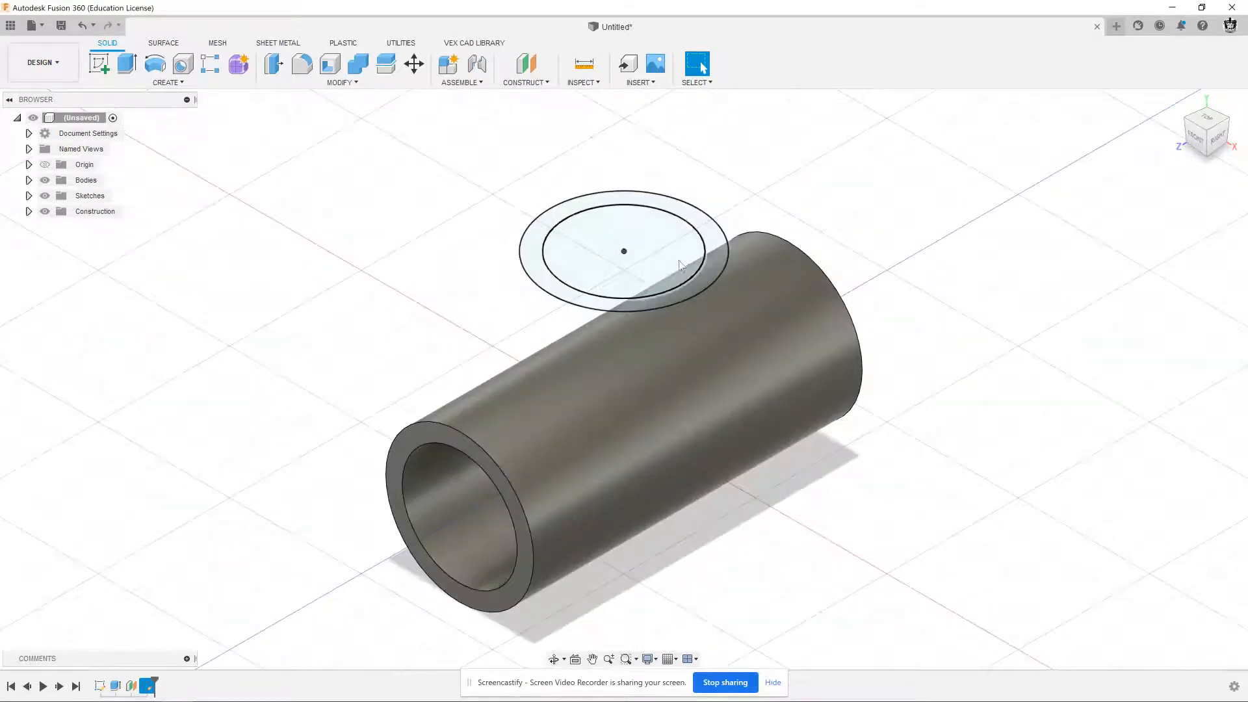
middle_drag(504, 260, 526, 238)
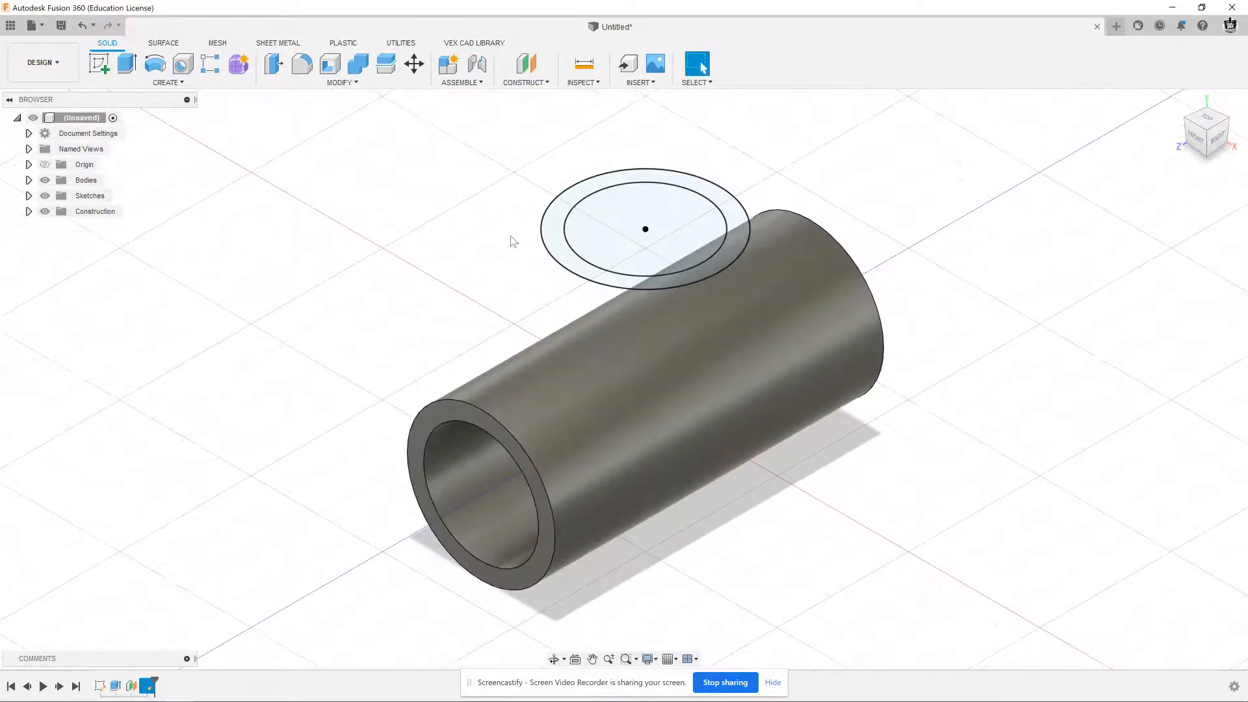
click(127, 64)
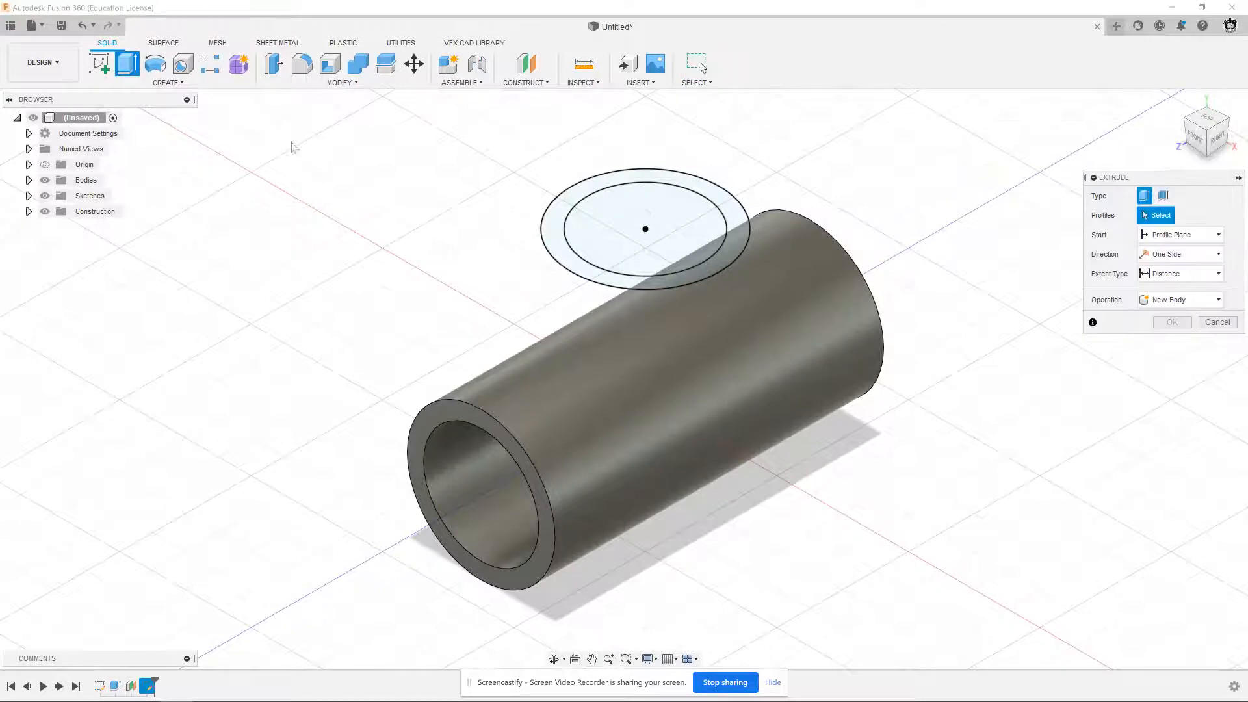
click(557, 239)
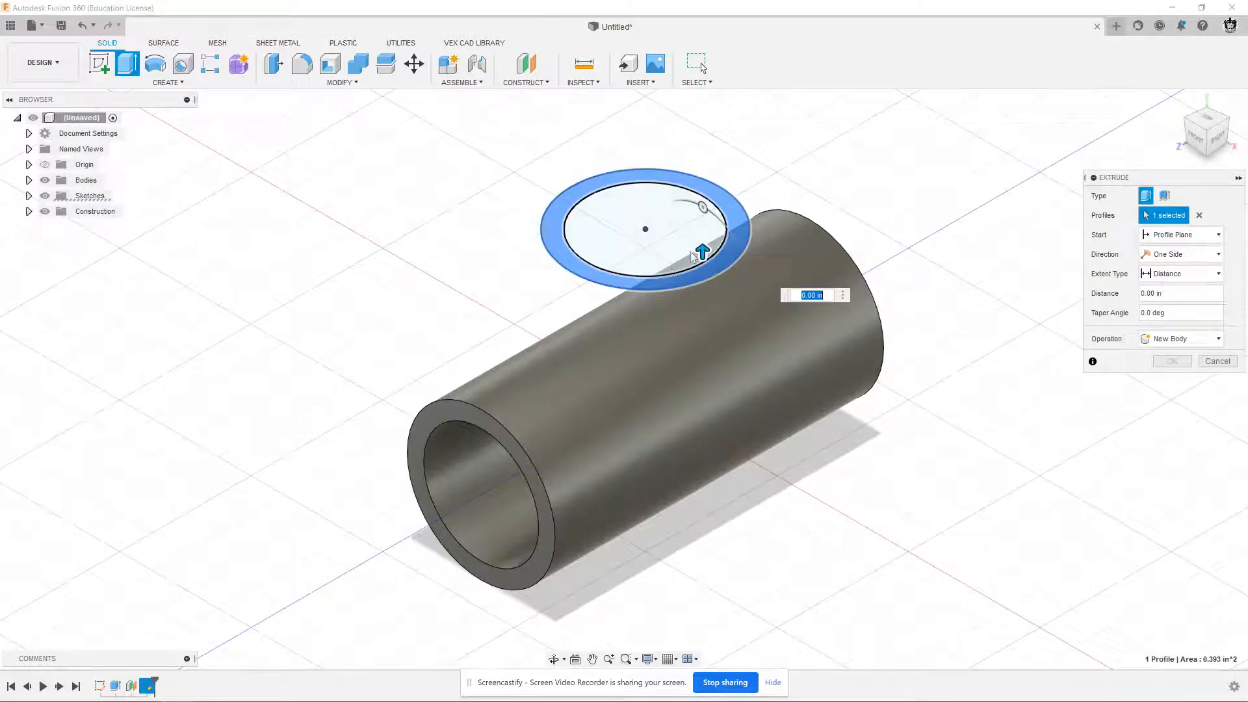
drag(703, 252, 694, 333)
shift+middle_drag(539, 319, 584, 283)
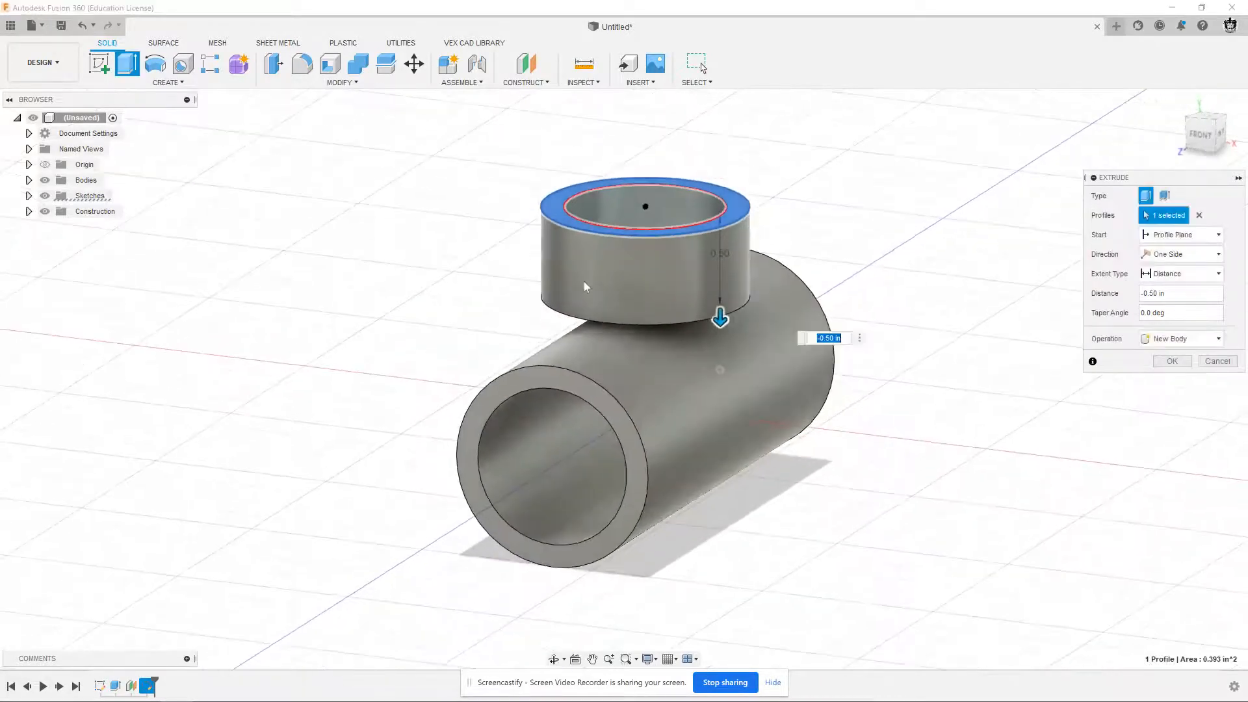
mouse_move(720, 319)
mouse_down()
mouse_move(731, 403)
mouse_move(721, 319)
mouse_up()
shift+middle_drag(888, 264, 871, 271)
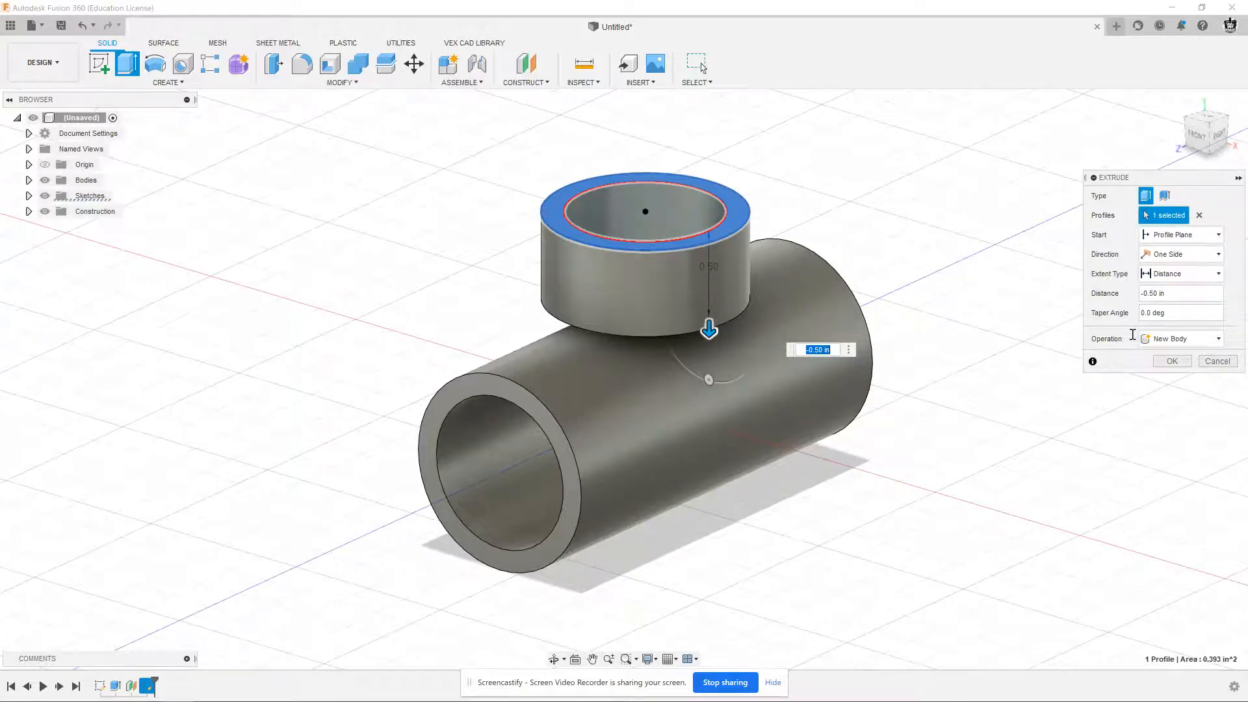
Set the ring extrusion's extent to the main tube's outer face and join it to the existing body
click(1174, 280)
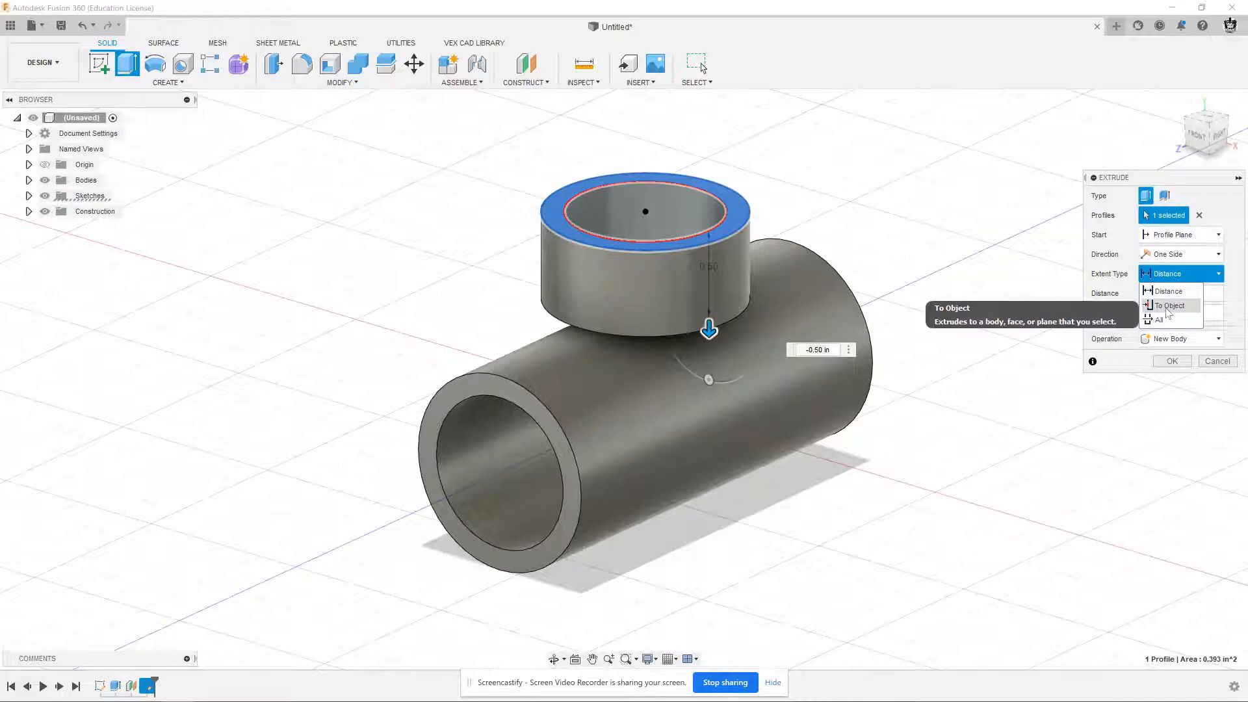
click(1169, 306)
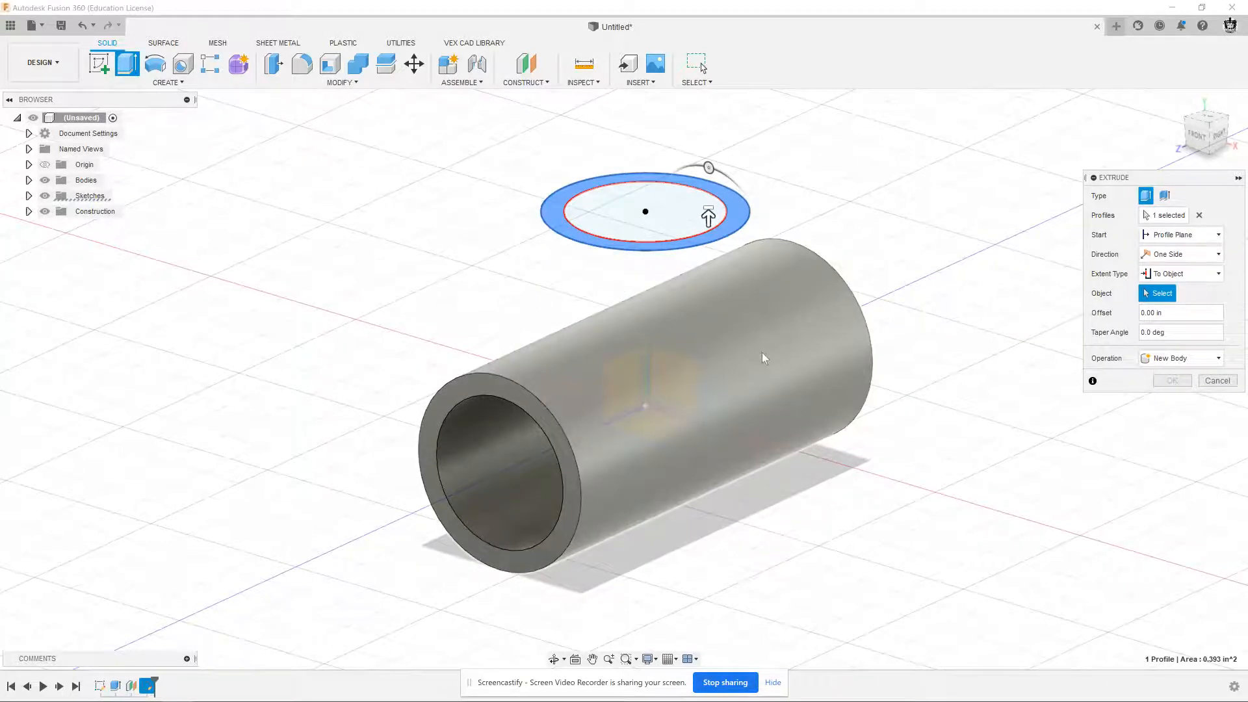
click(761, 353)
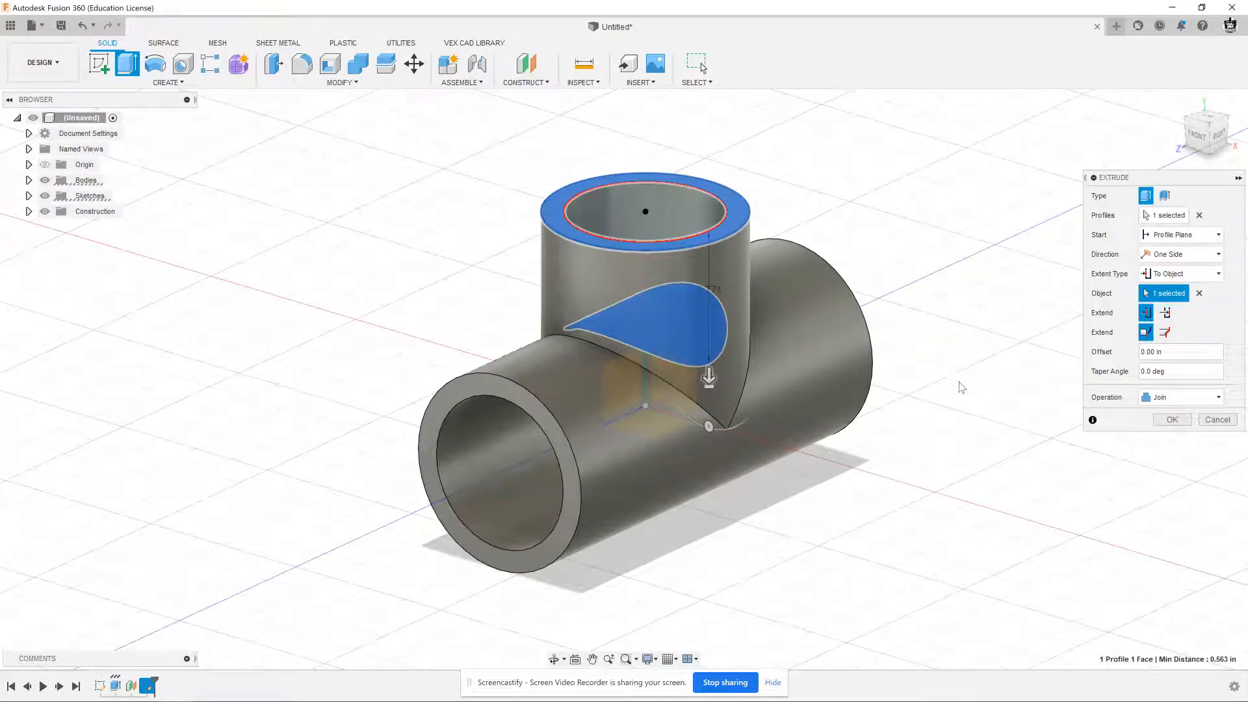
click(1152, 399)
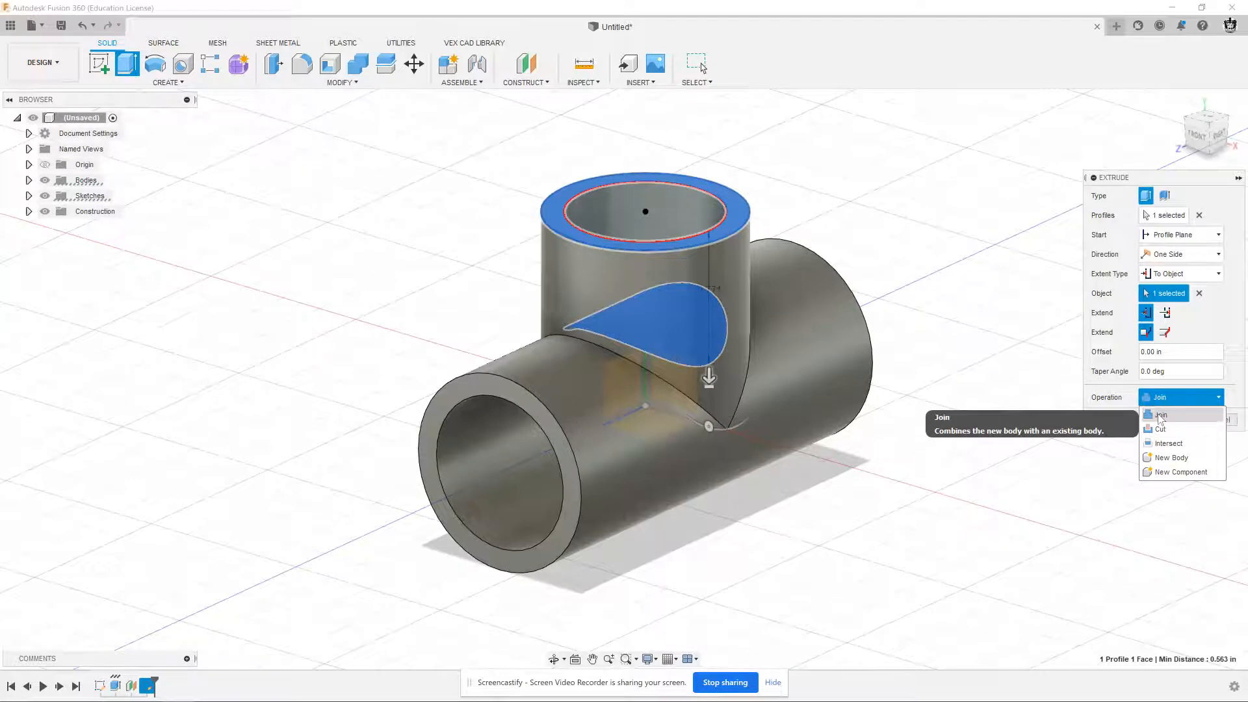
click(1161, 416)
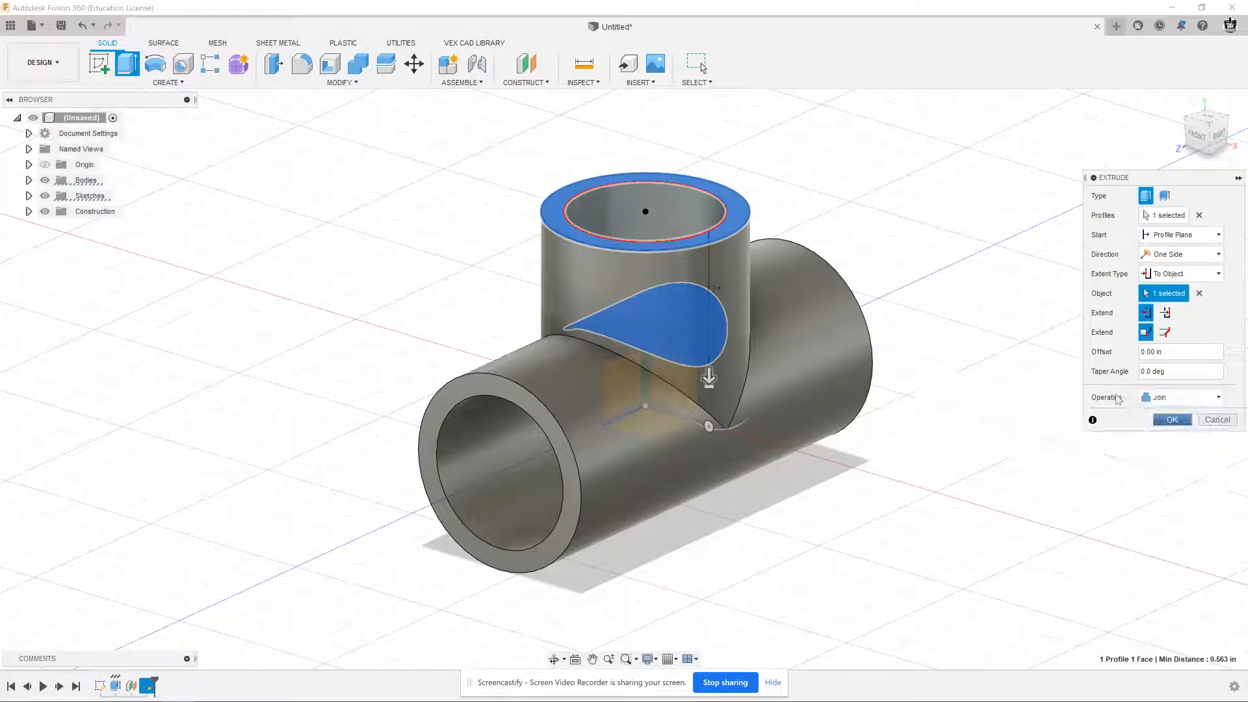
click(1173, 420)
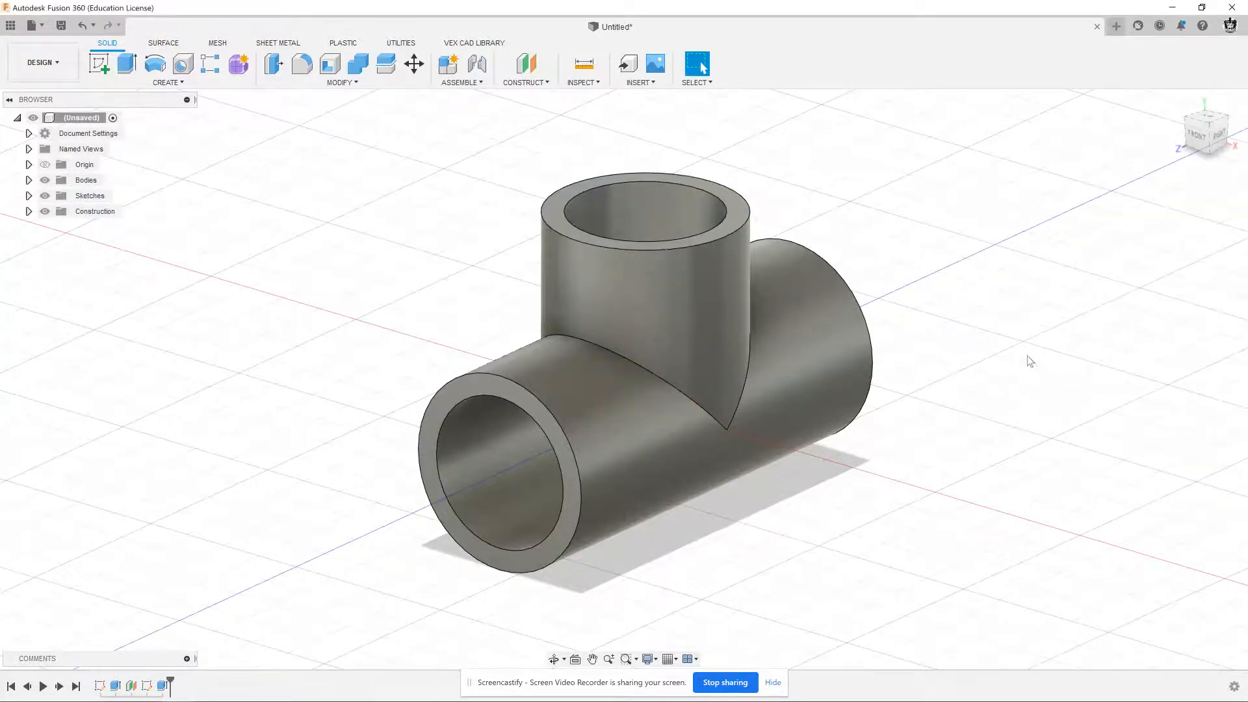
Inspect the blocked opening inside the branch and make Sketch2 visible again
shift+middle_drag(986, 328, 989, 377)
scroll(657, 323, up, 5)
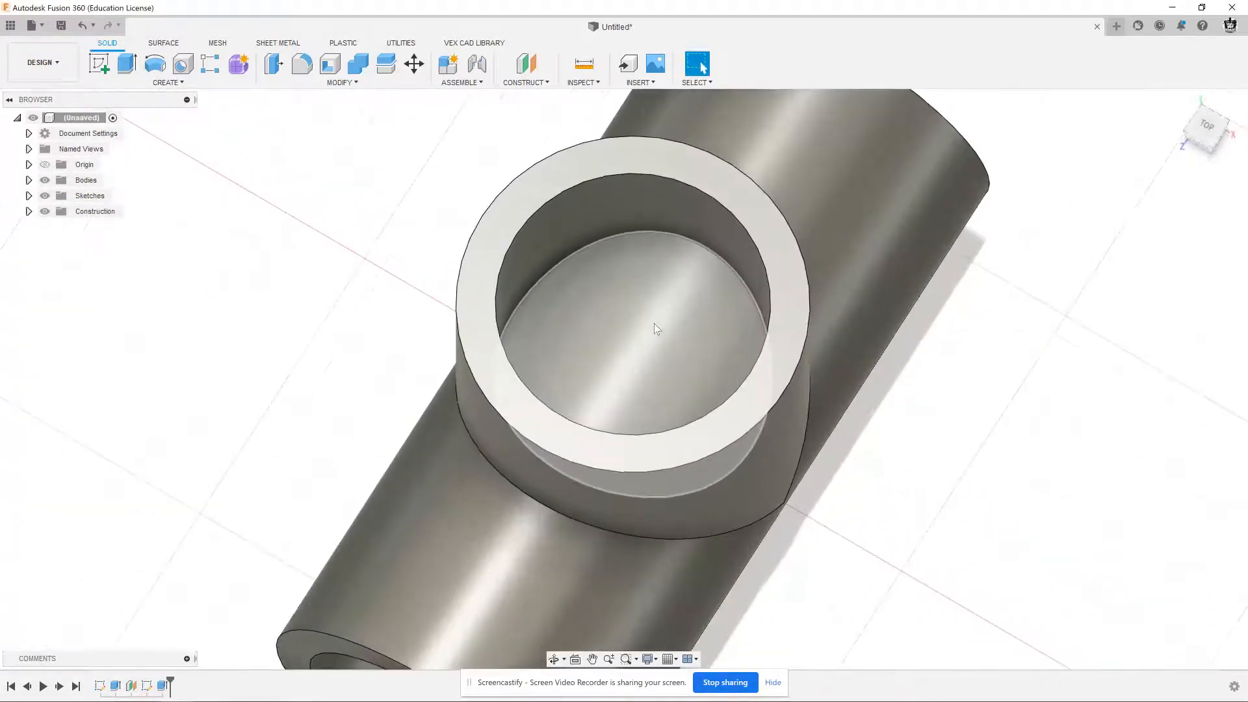
scroll(656, 327, down, 5)
shift+middle_drag(812, 375, 777, 359)
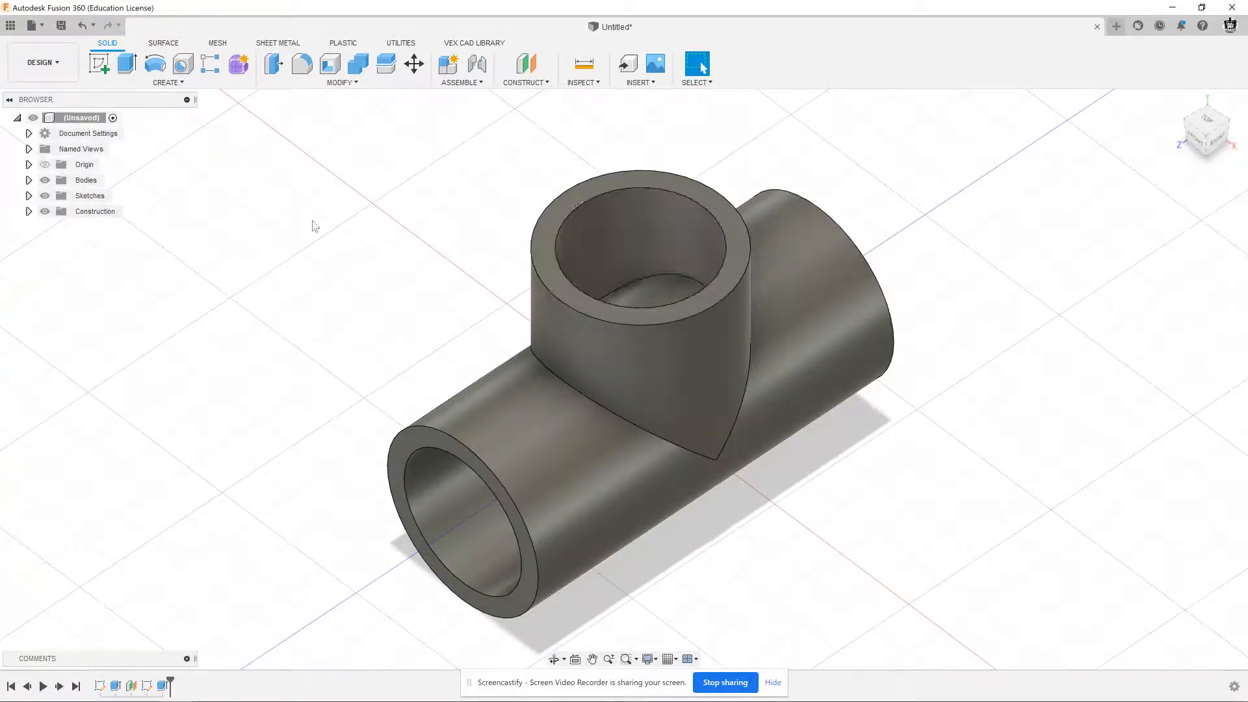
click(29, 196)
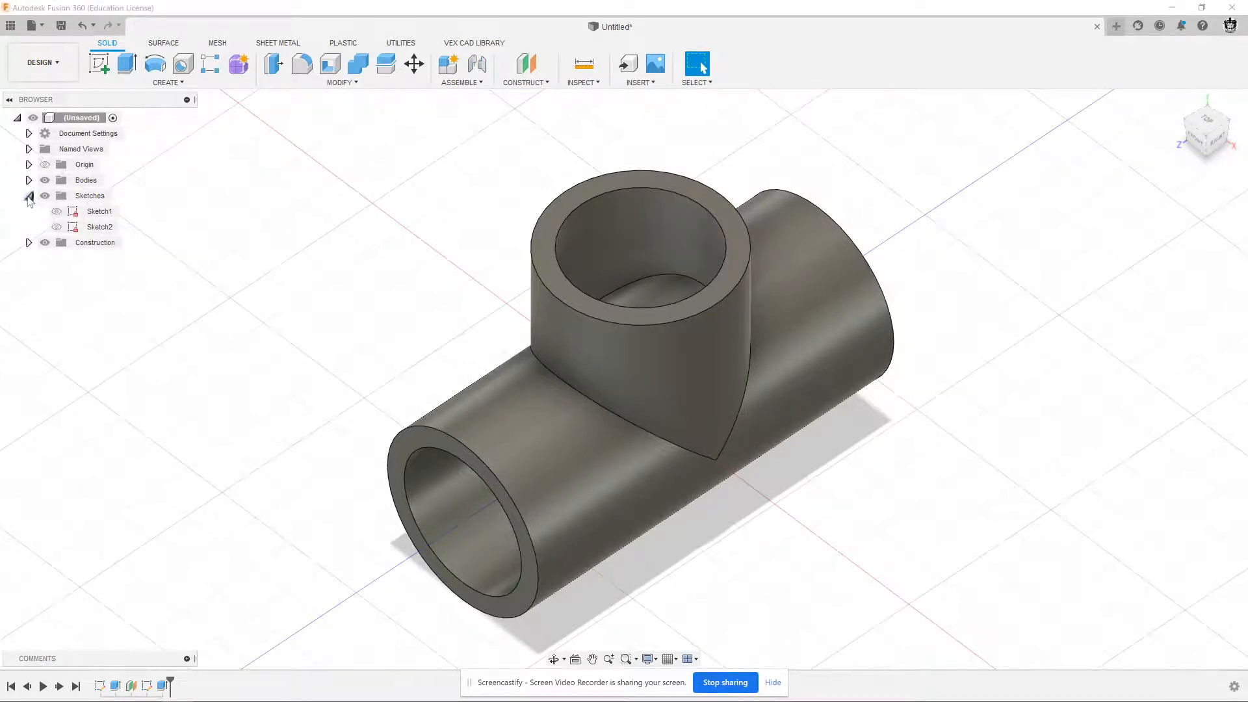
click(57, 227)
middle_drag(368, 258, 382, 269)
Extrude the inner circle profile of the branch about 0.30 in downward with the Cut operation
click(123, 60)
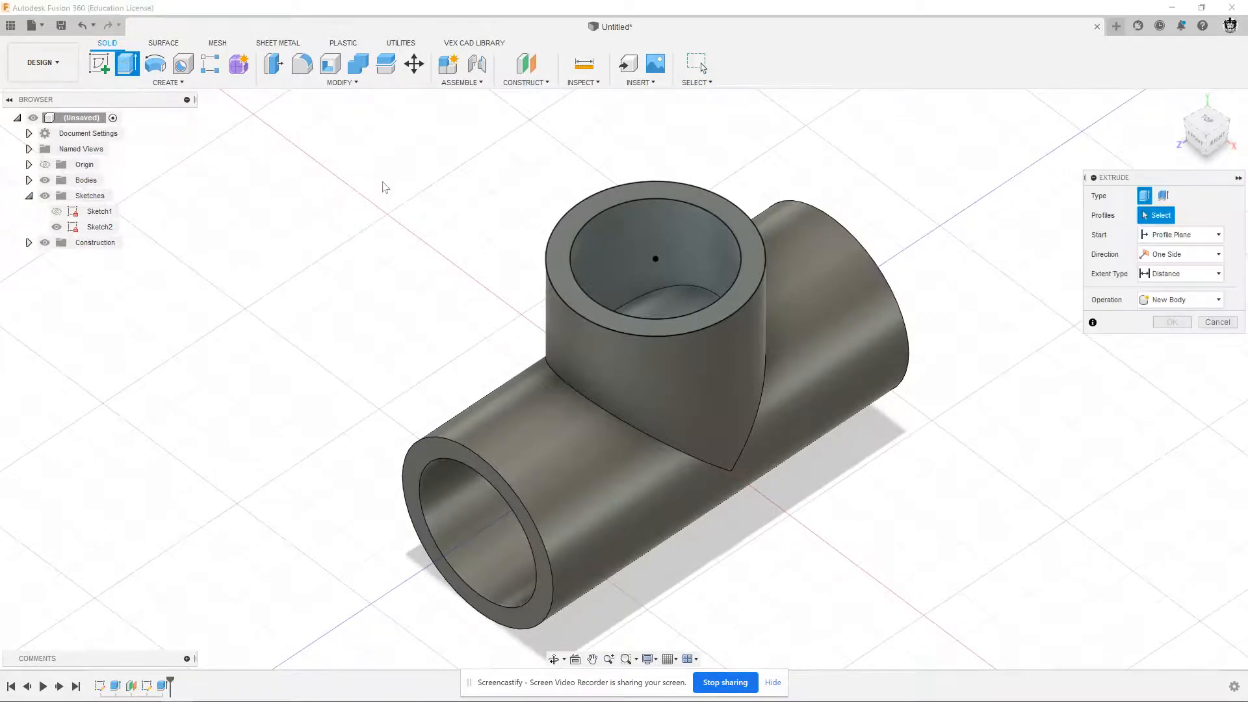
click(634, 240)
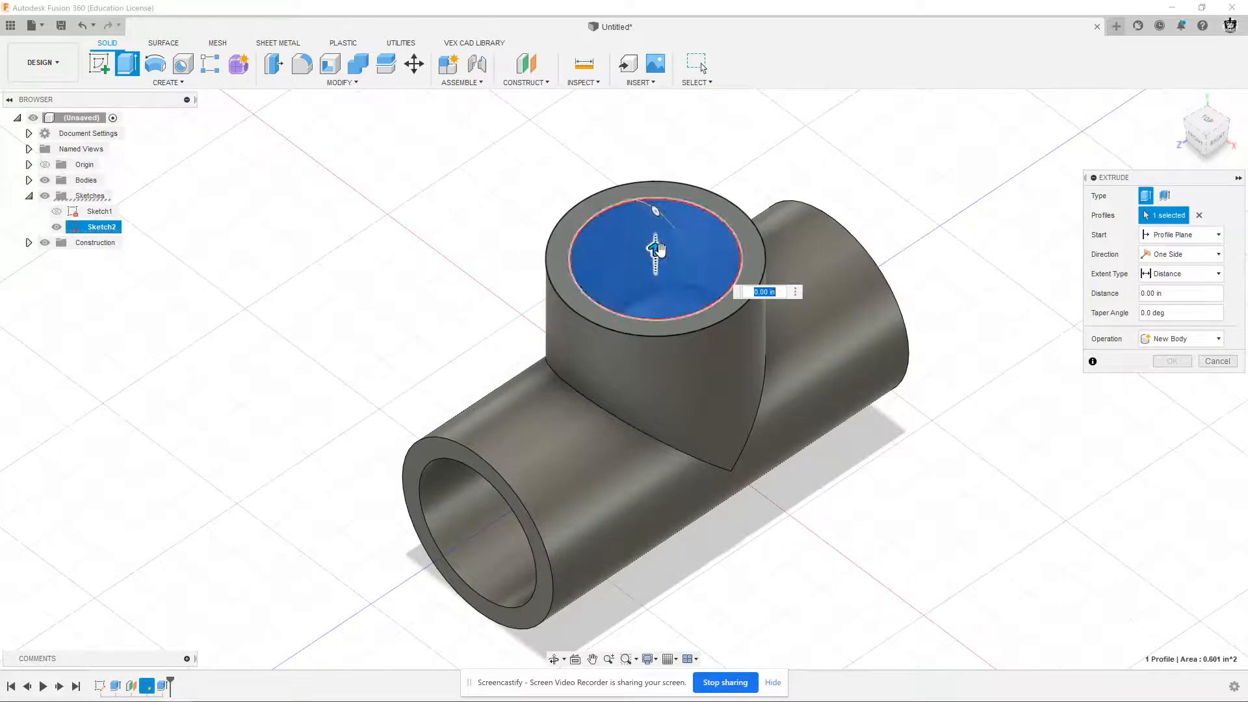
drag(655, 252, 655, 311)
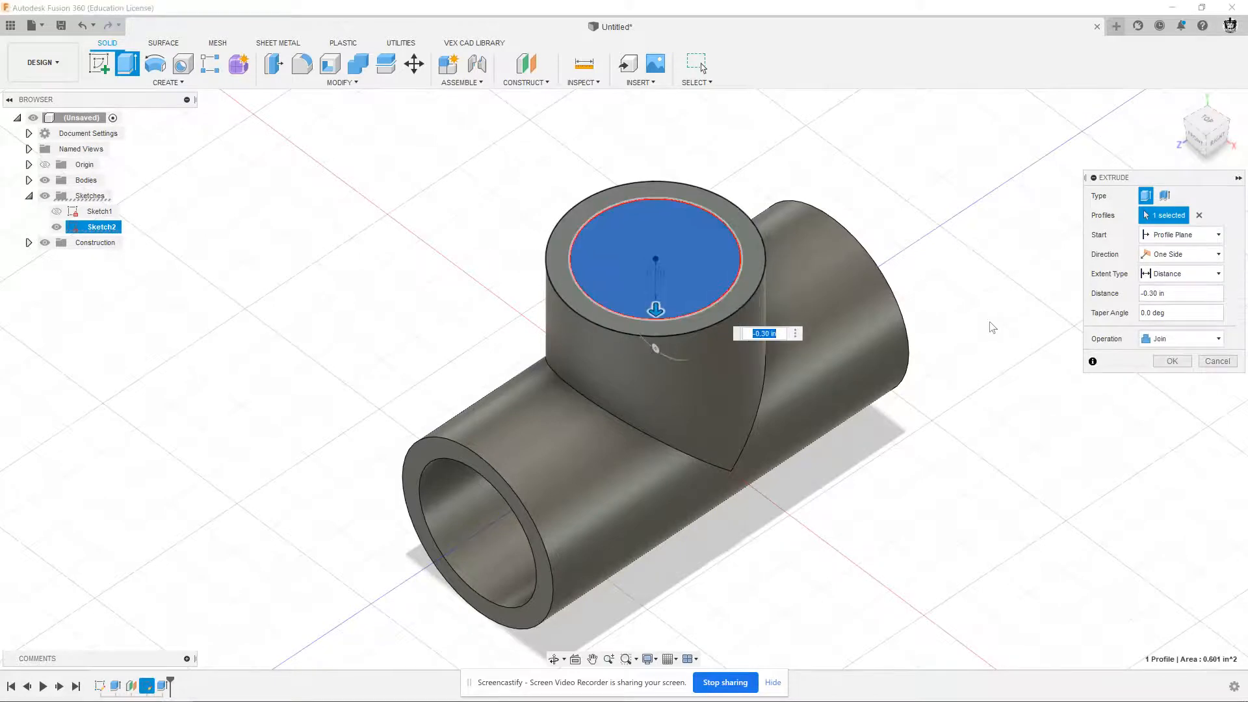
click(1160, 339)
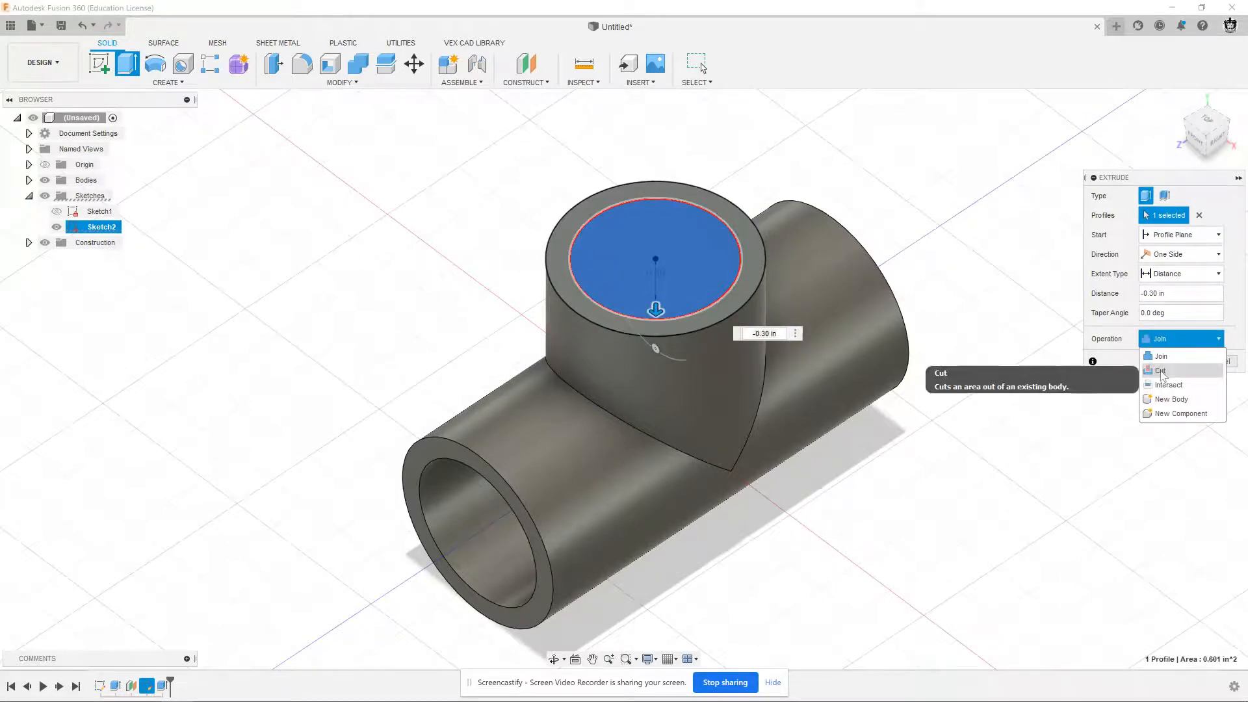
click(1161, 371)
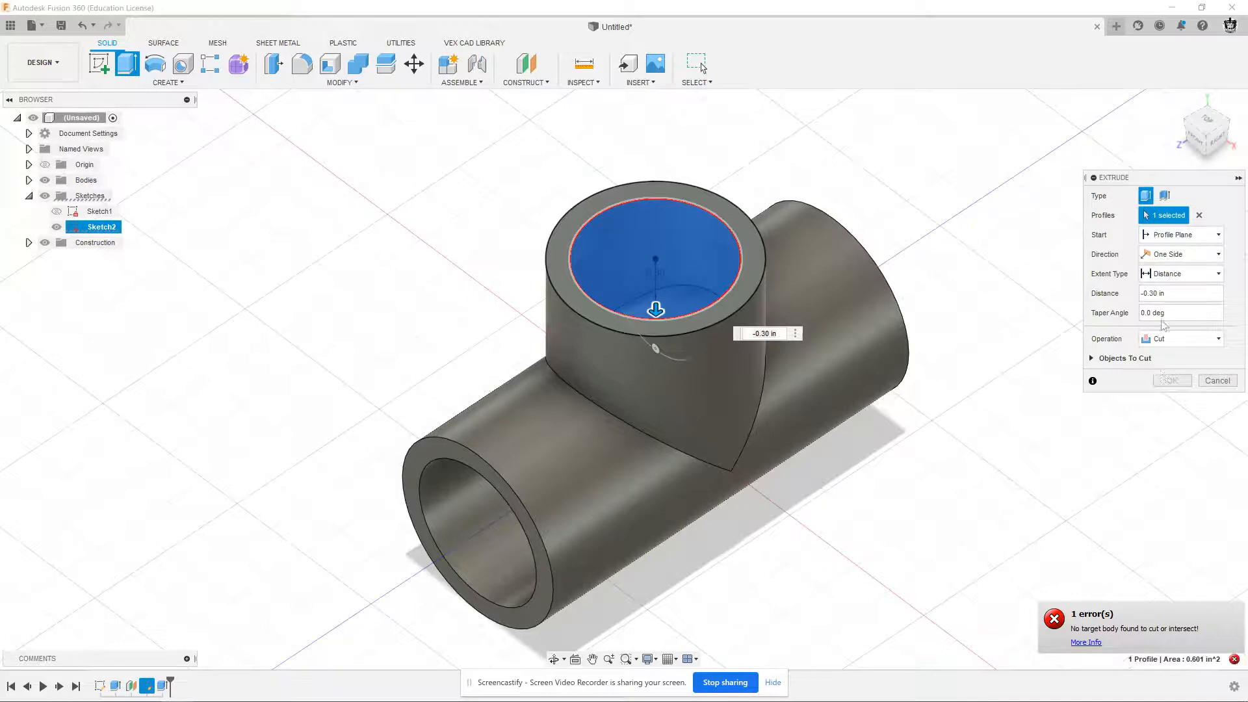
Set the cut's extent to the main tube's inner face and complete it to open the branch into the bore
click(1171, 277)
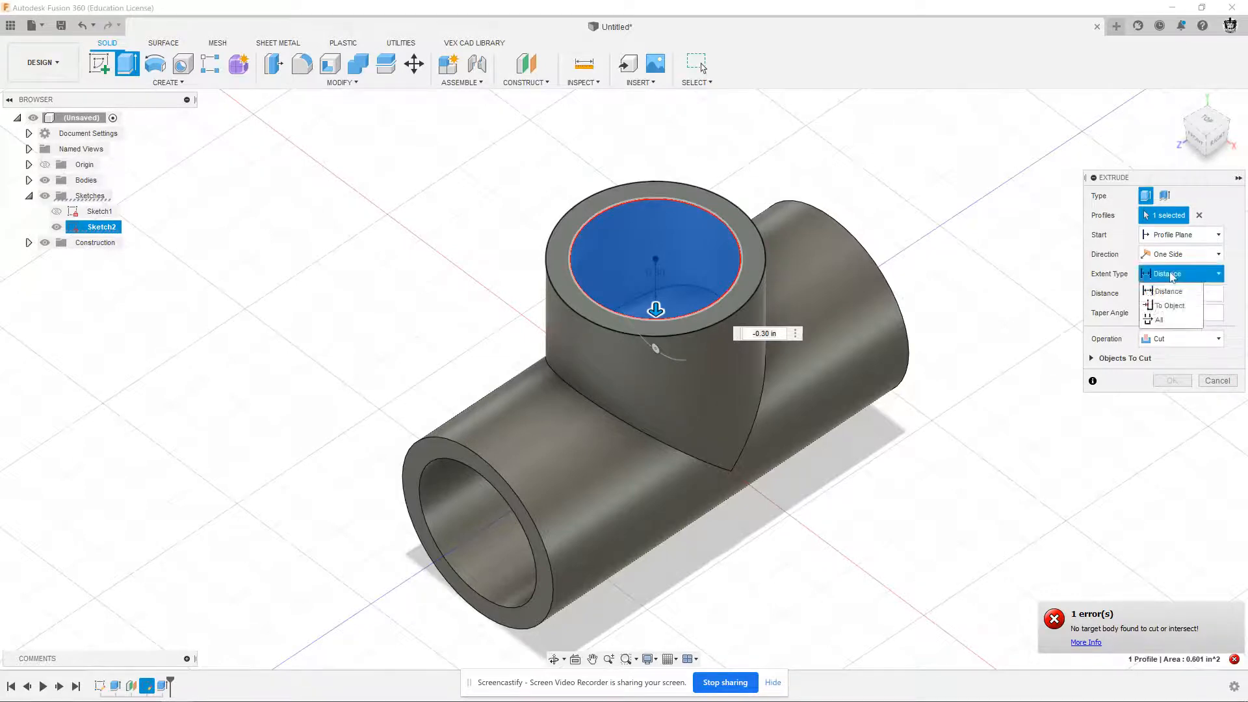
click(1165, 292)
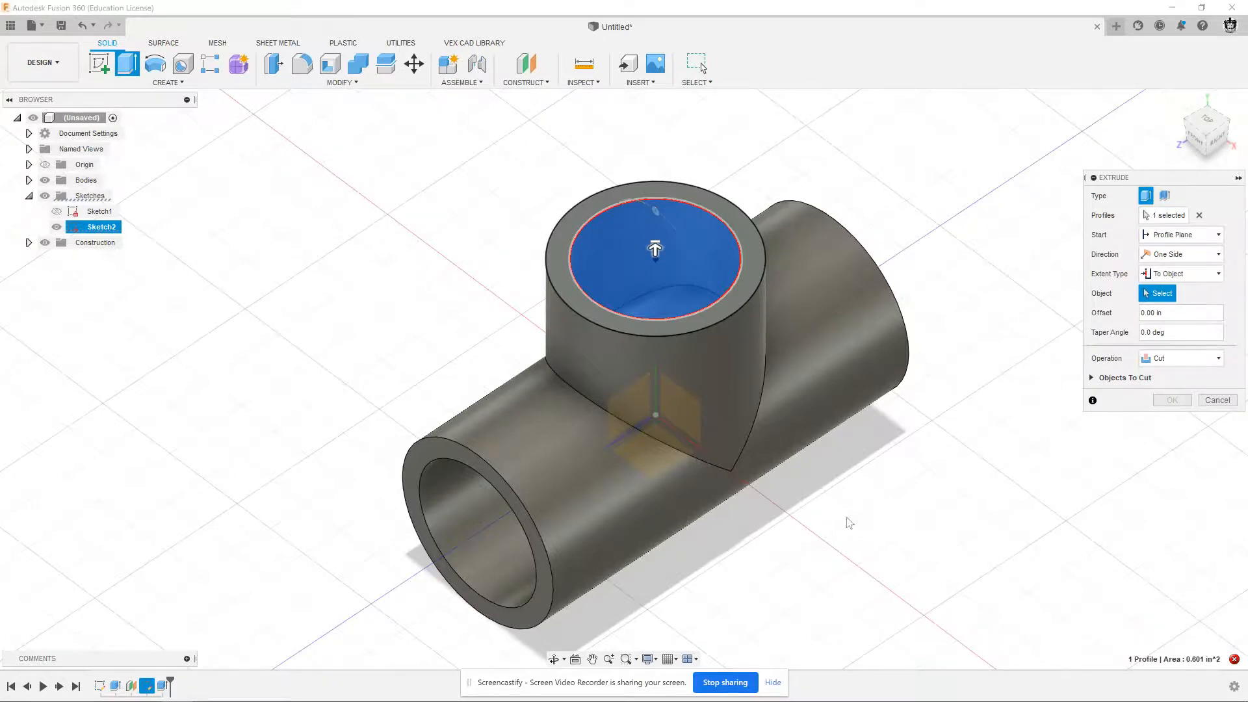
shift+middle_drag(850, 518, 856, 518)
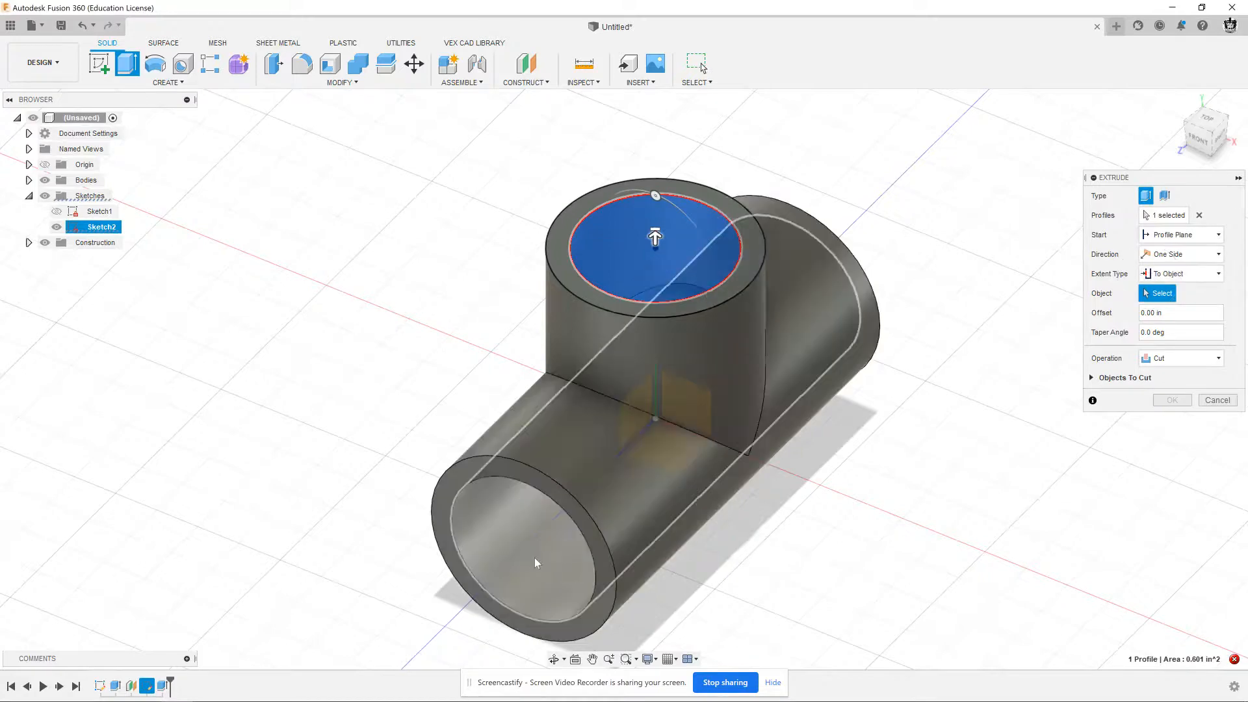
click(534, 559)
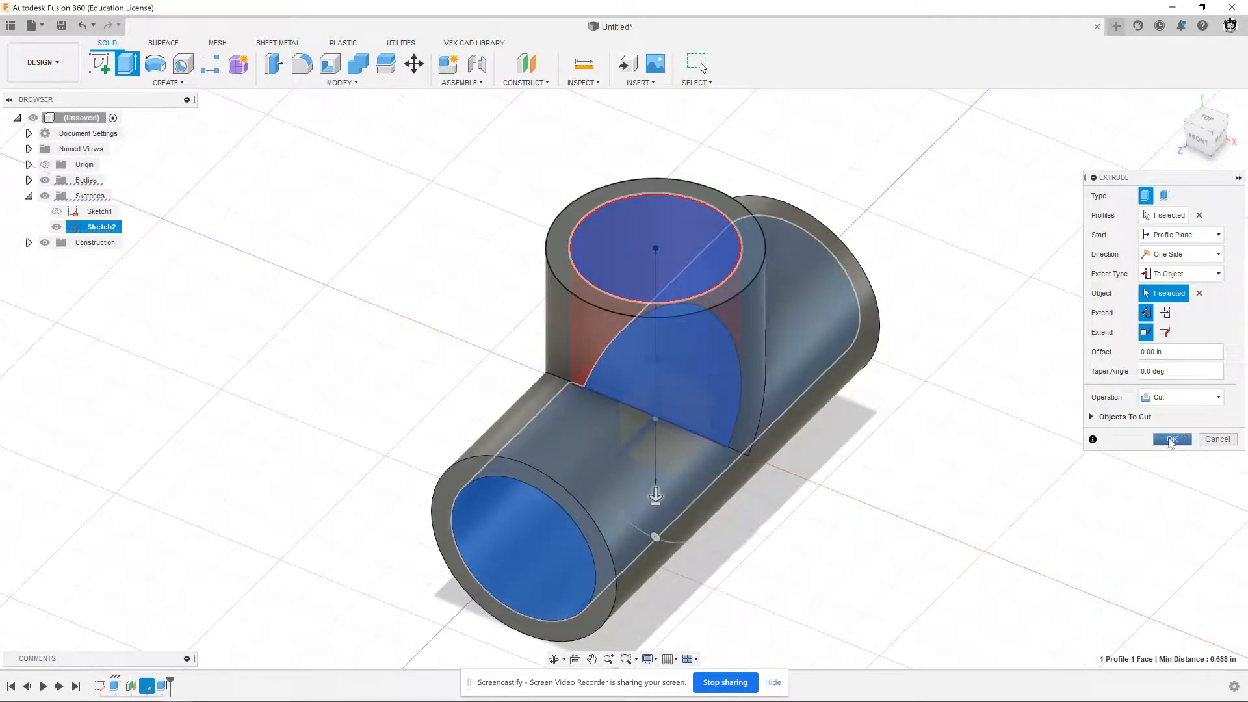
click(1173, 439)
shift+middle_drag(1002, 414, 995, 437)
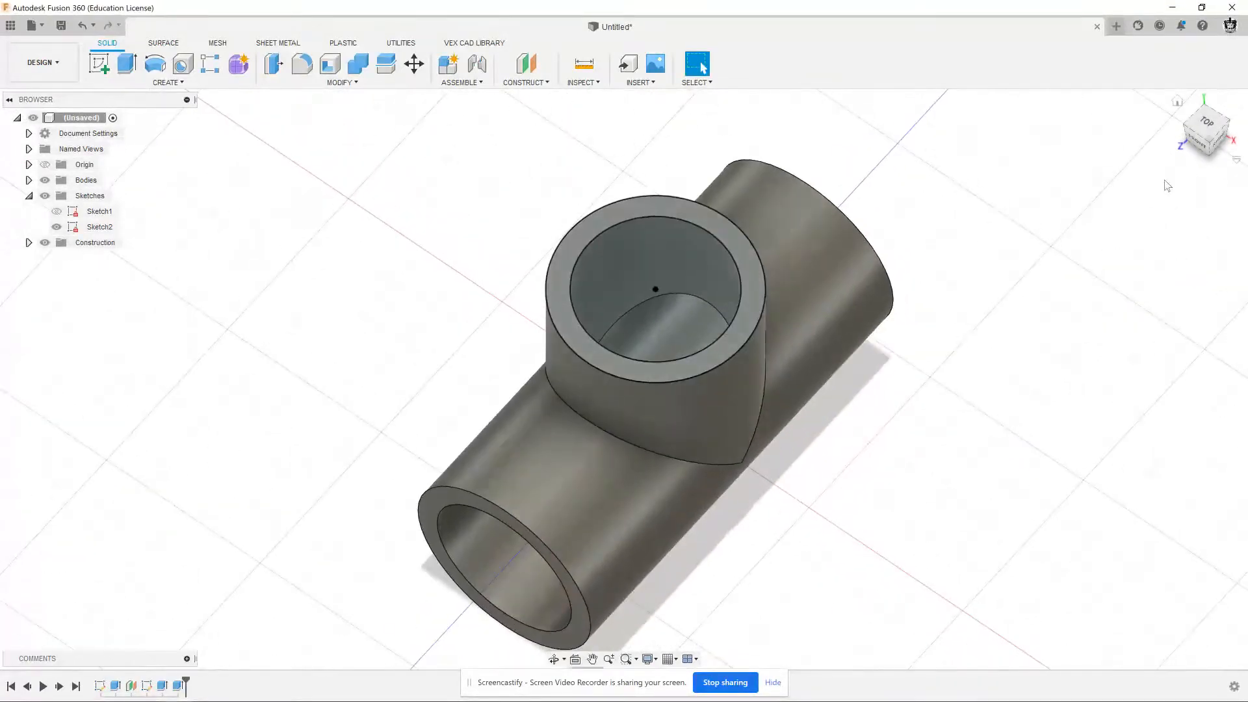
Assign the PVC-Piping physical material from the Fusion 360 Material Library to the tee
click(1177, 102)
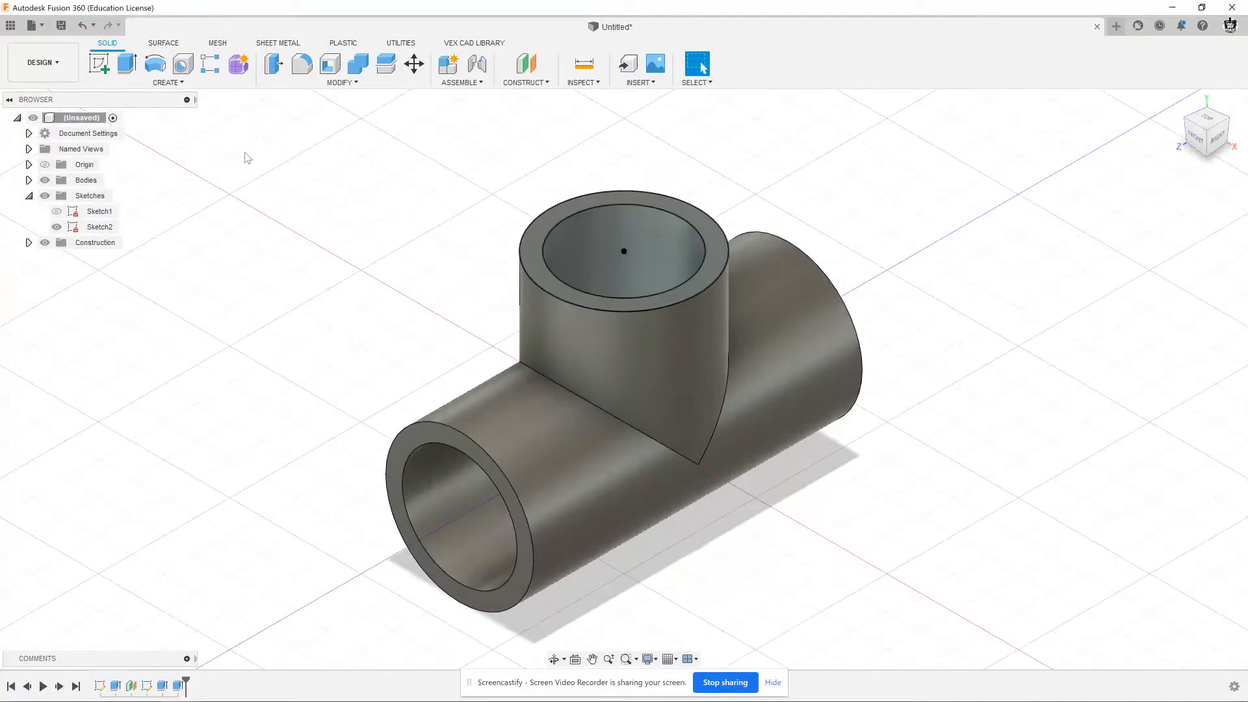
right_click(45, 130)
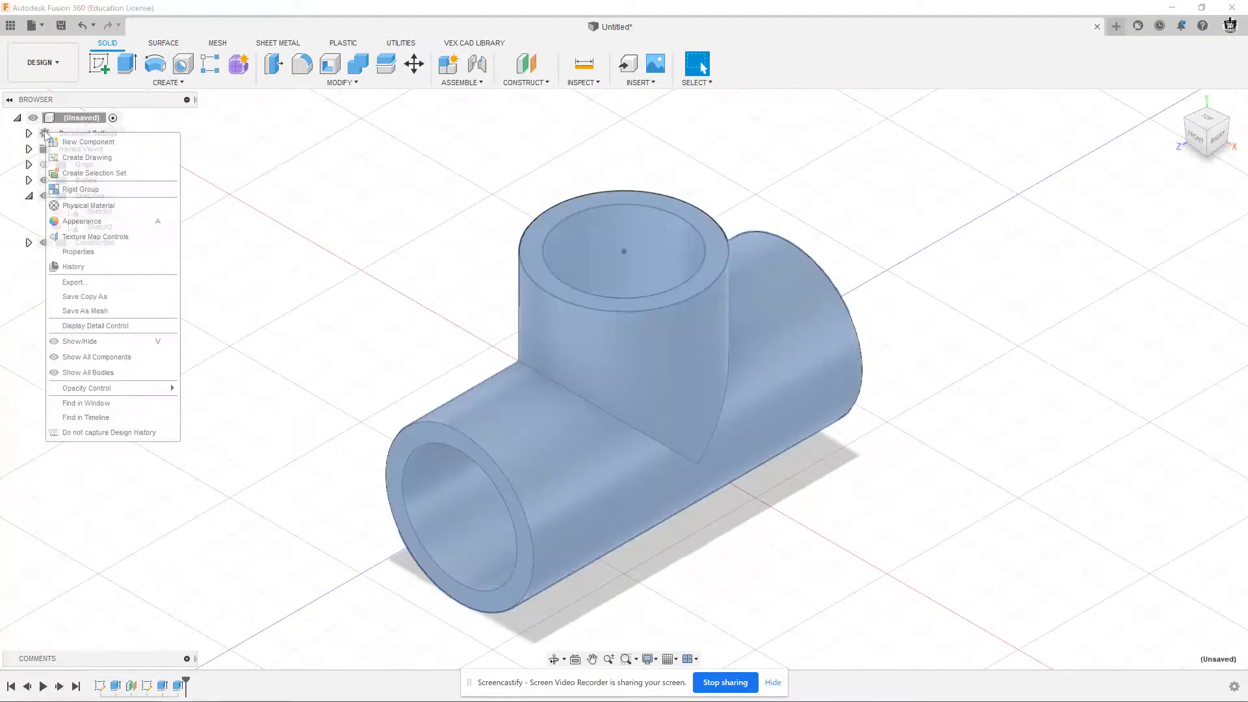
click(78, 206)
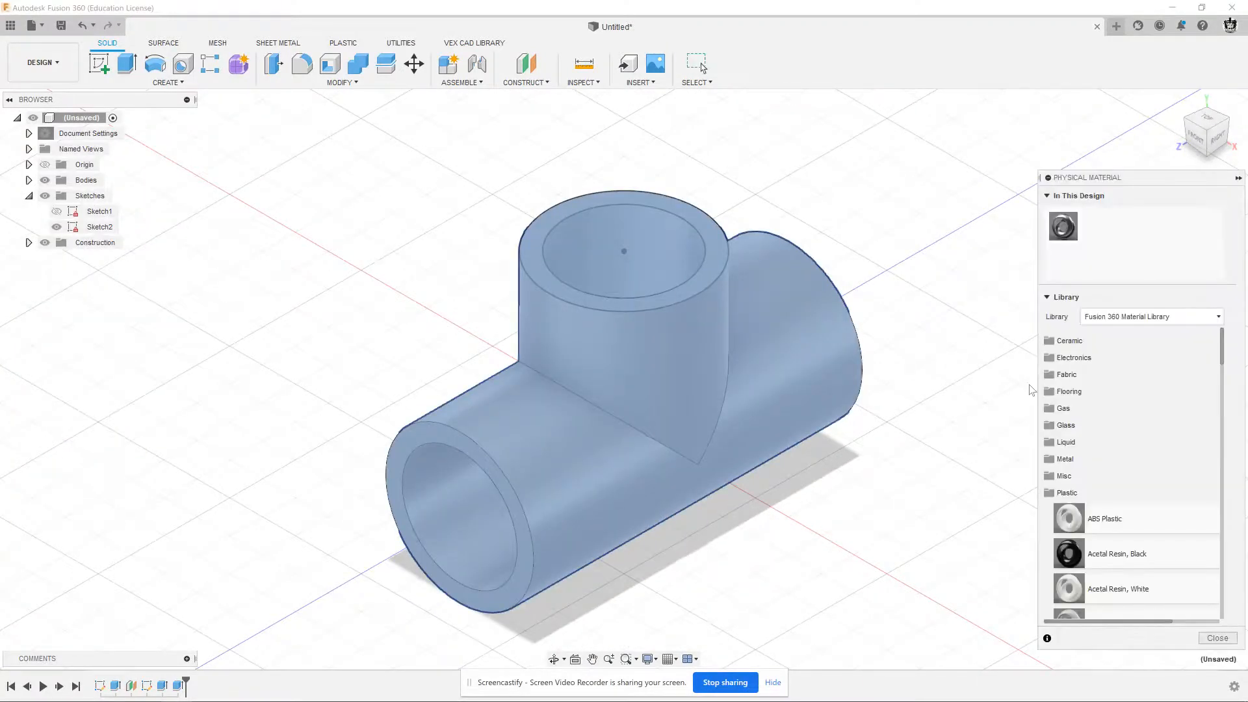
scroll(1118, 477, down, 5)
scroll(1115, 473, down, 12)
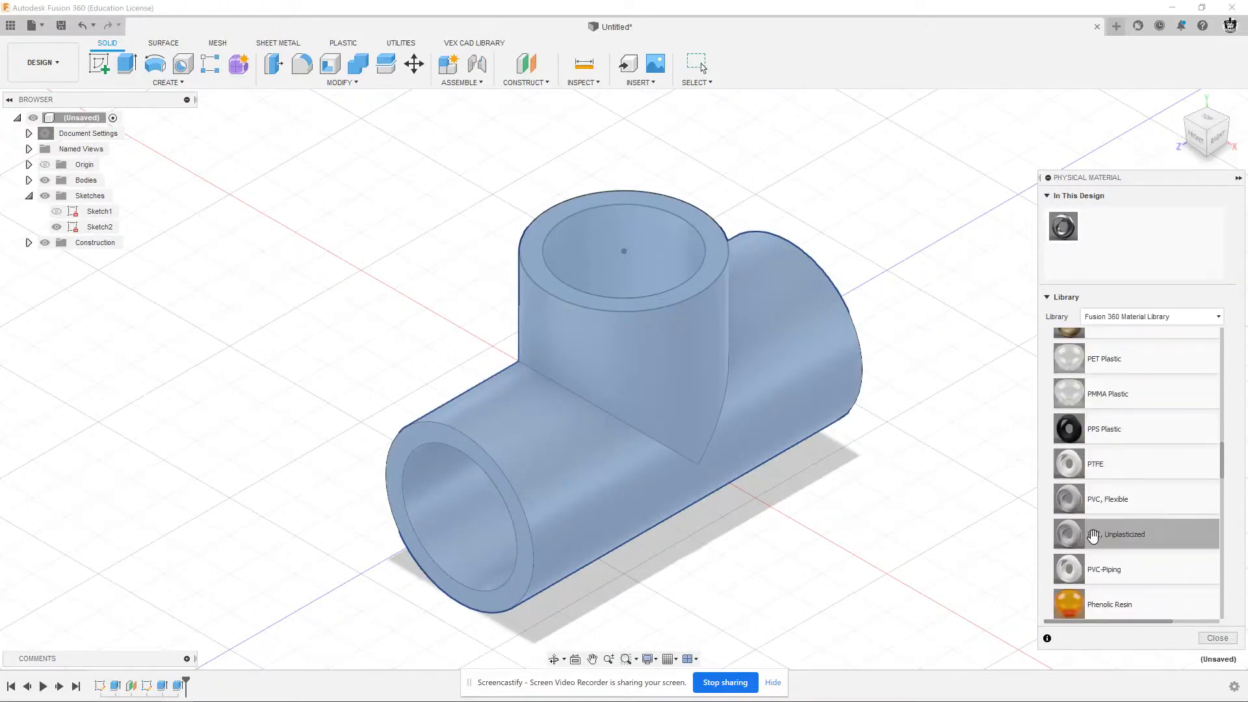
drag(1069, 570, 751, 375)
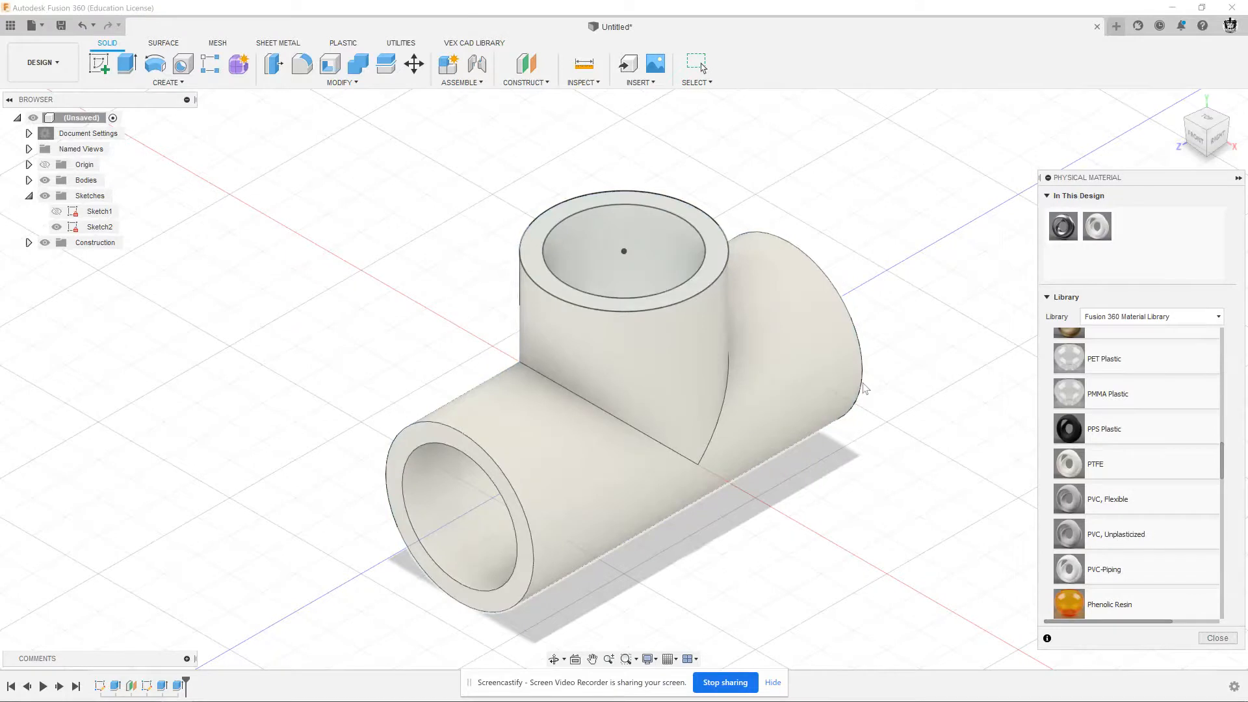
key(Escape)
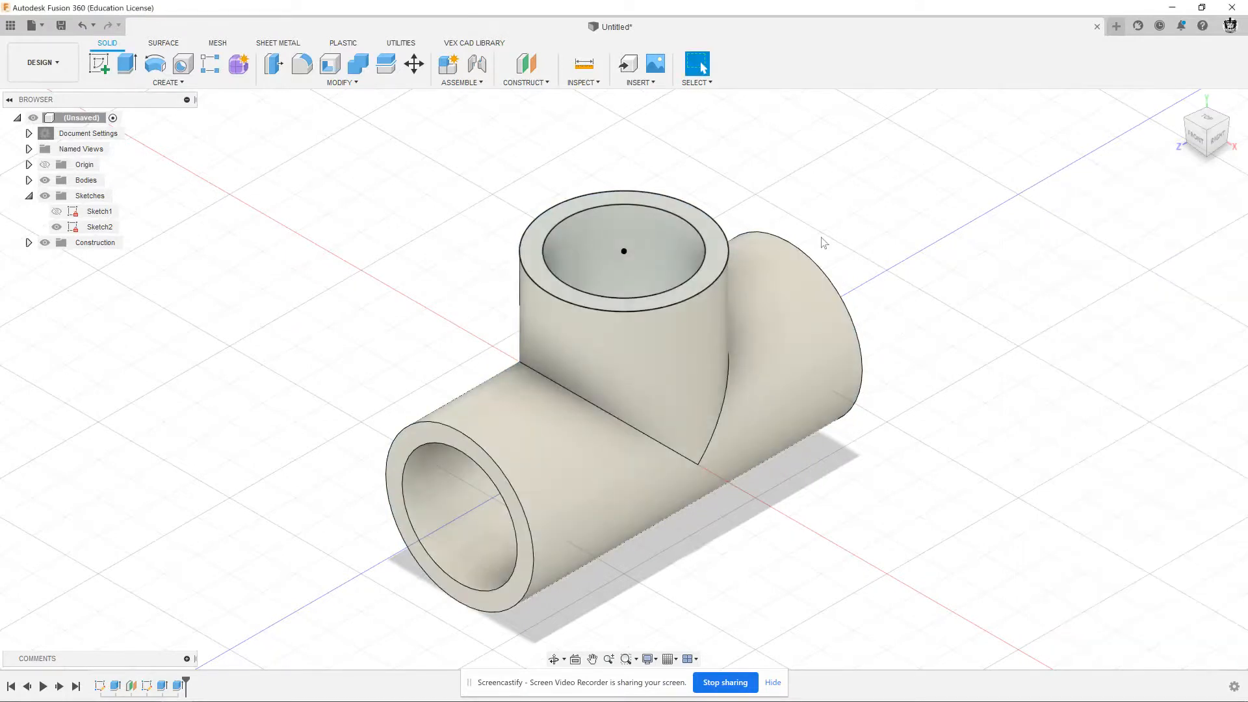
Save the design under the name Fig.13 in the Advanced Modeling folder
click(60, 24)
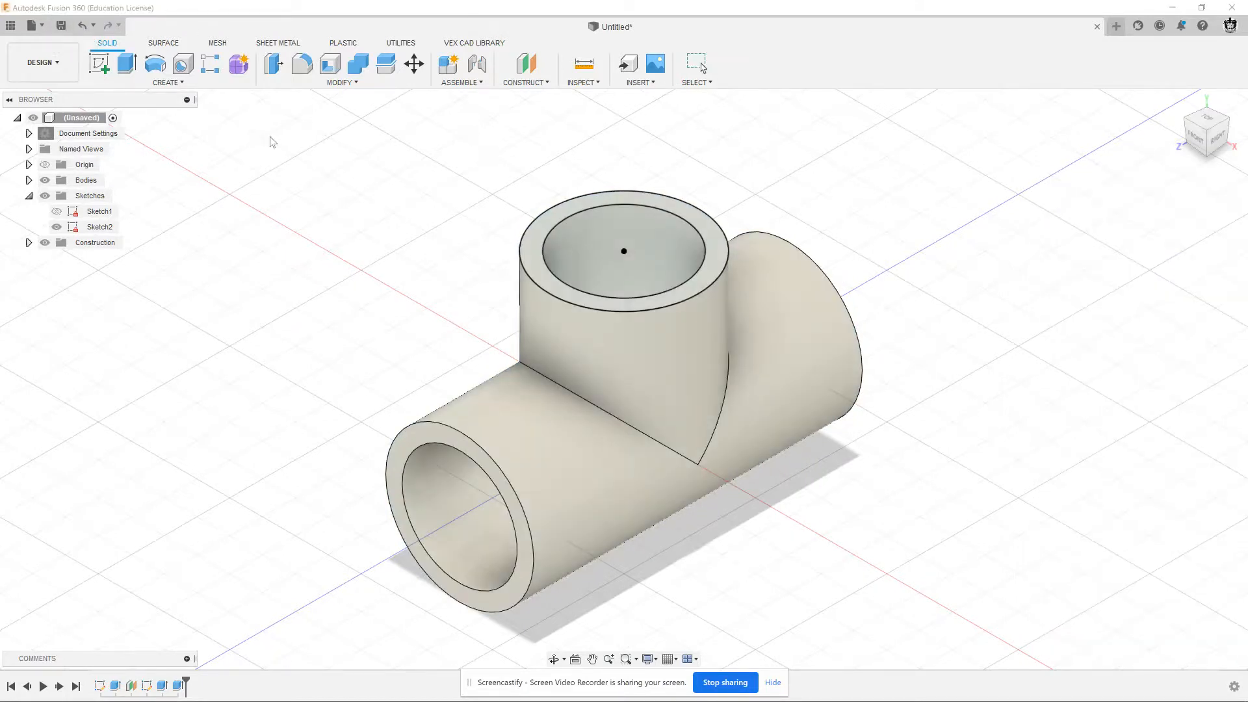
text(Fig)
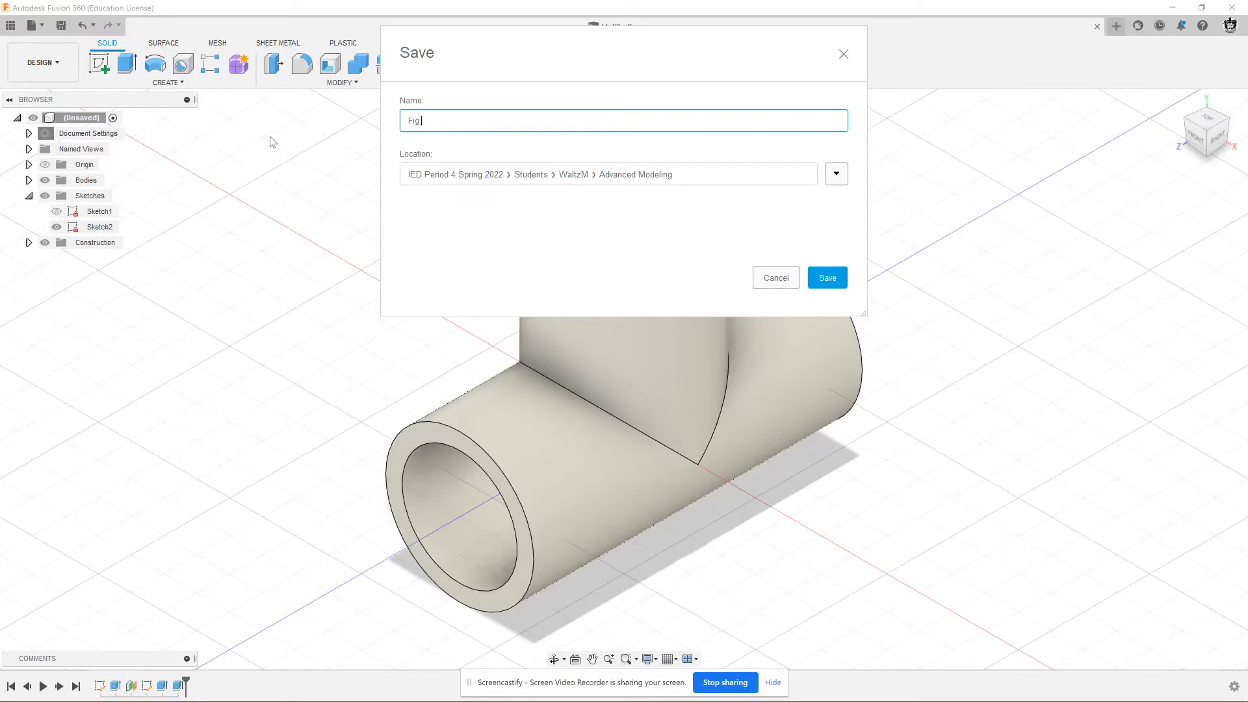
text(.13)
click(826, 278)
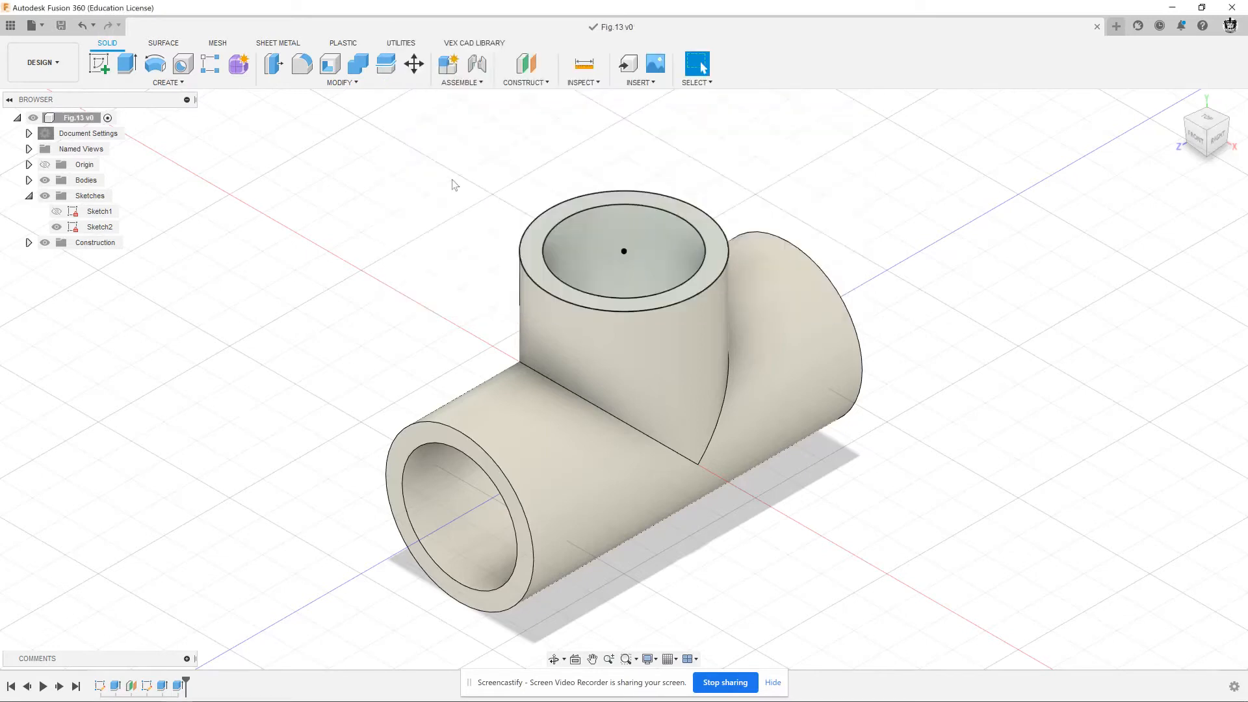